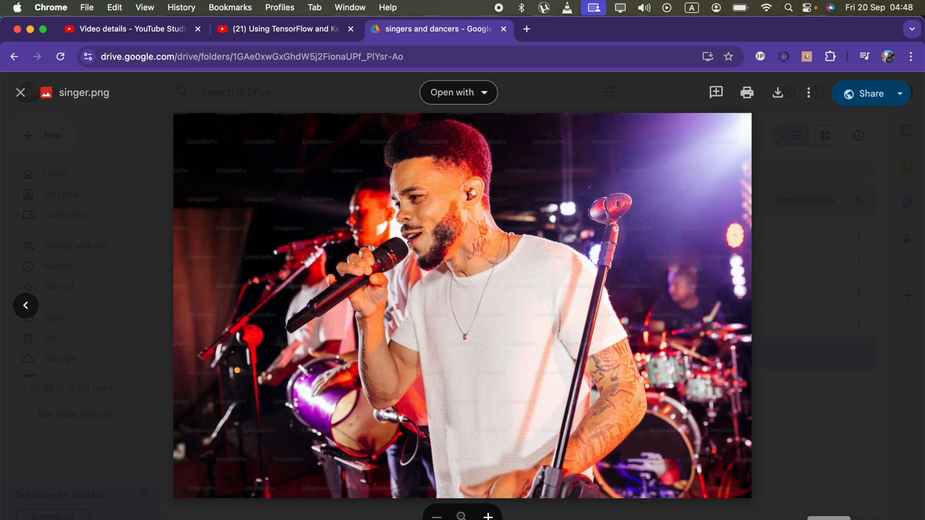
Step: Open Xcode and launch its Create ML developer tool
left_click(828, 519)
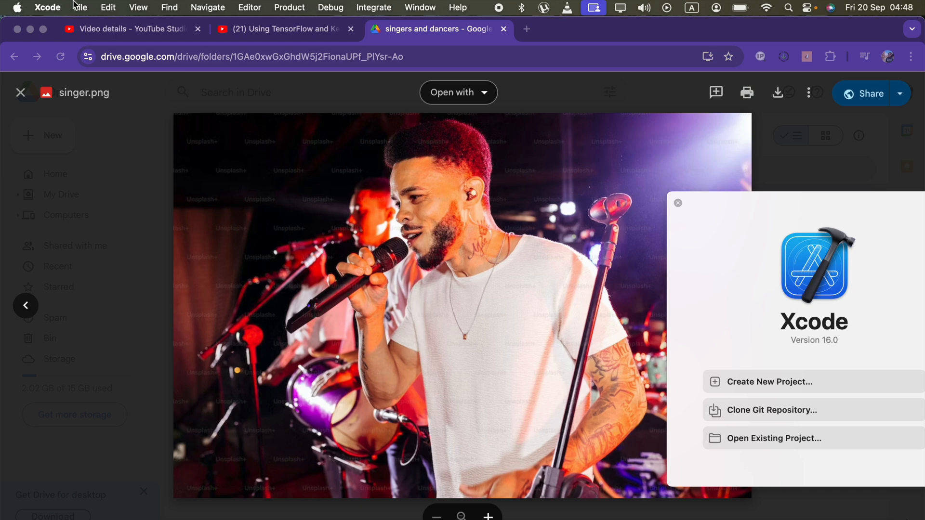
left_click(47, 10)
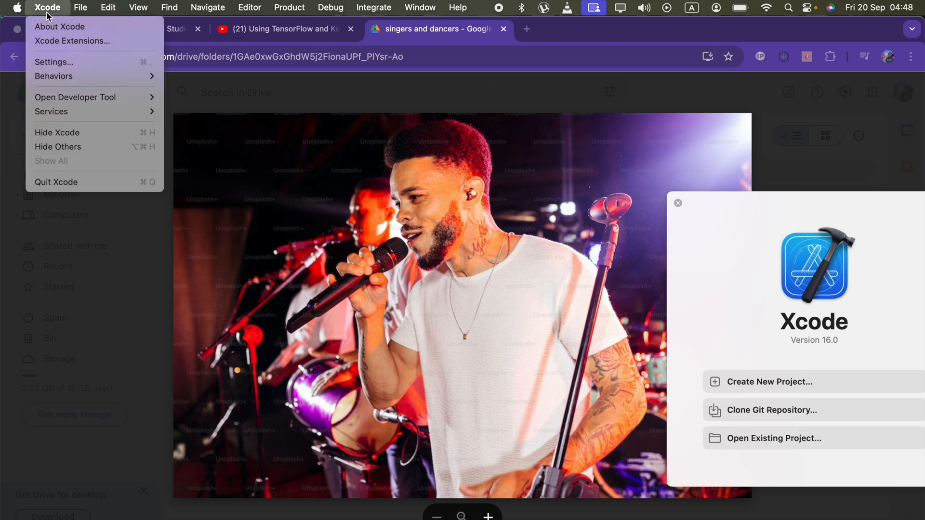
mouse_move(65, 98)
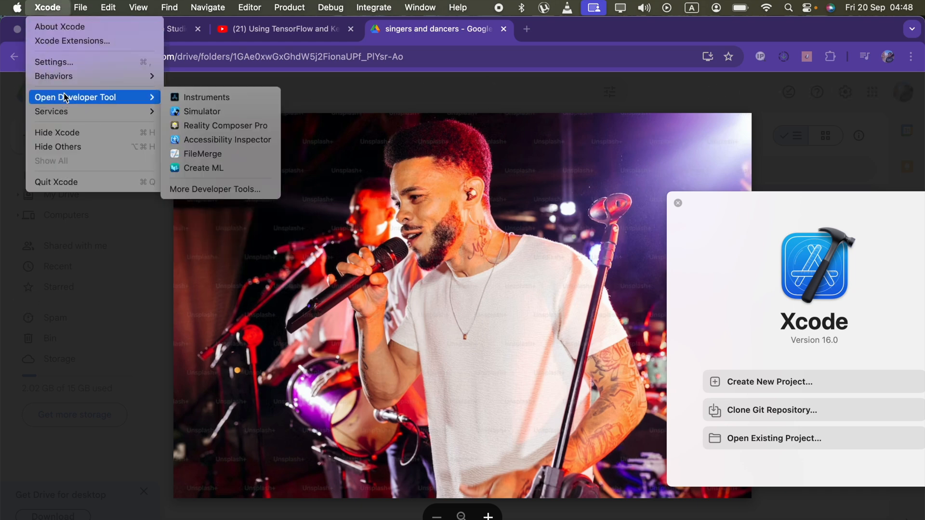
left_click(235, 168)
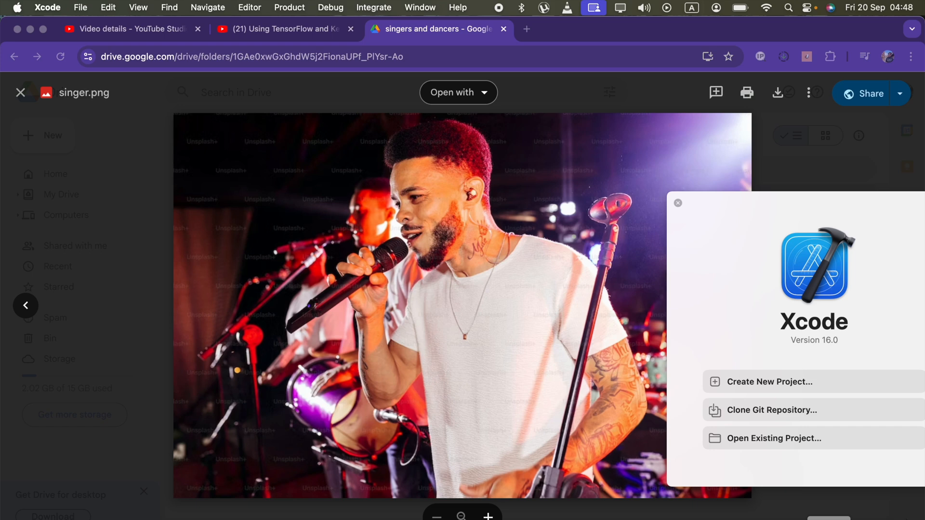
right_click(834, 519)
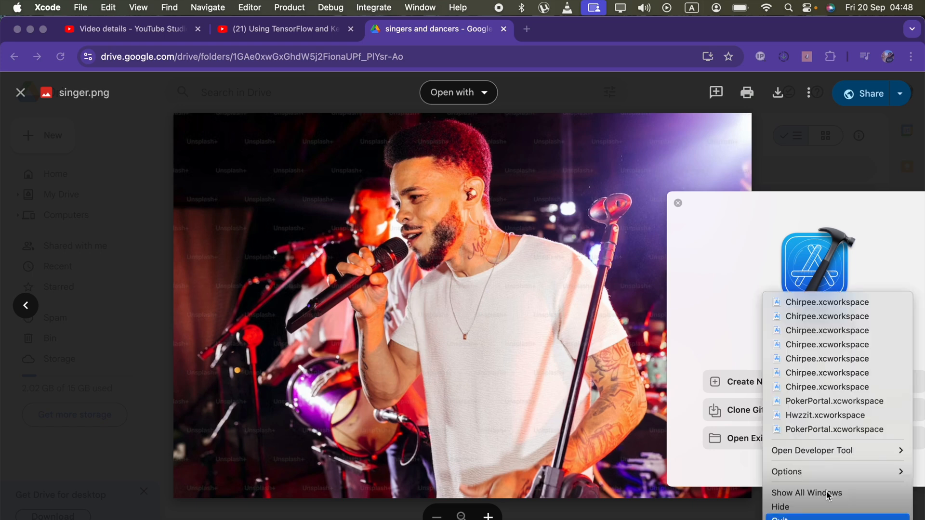
mouse_move(831, 454)
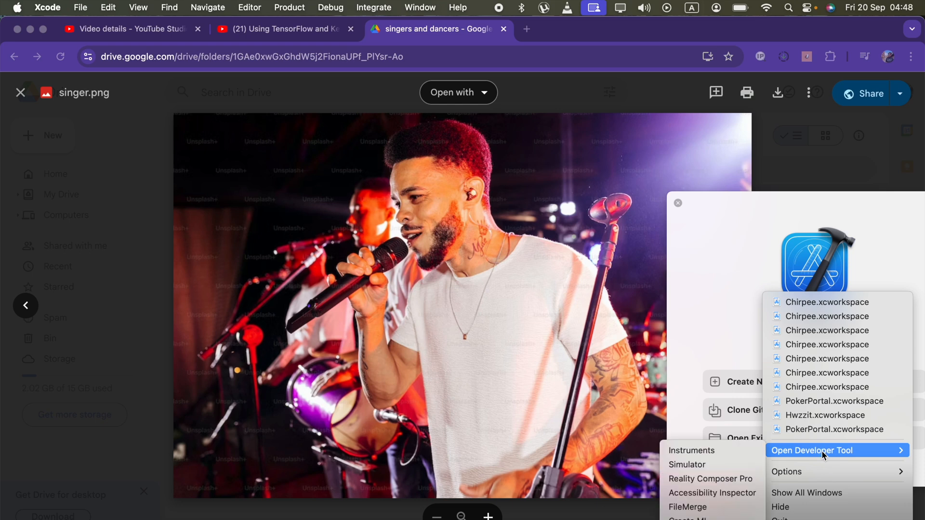
left_click(698, 516)
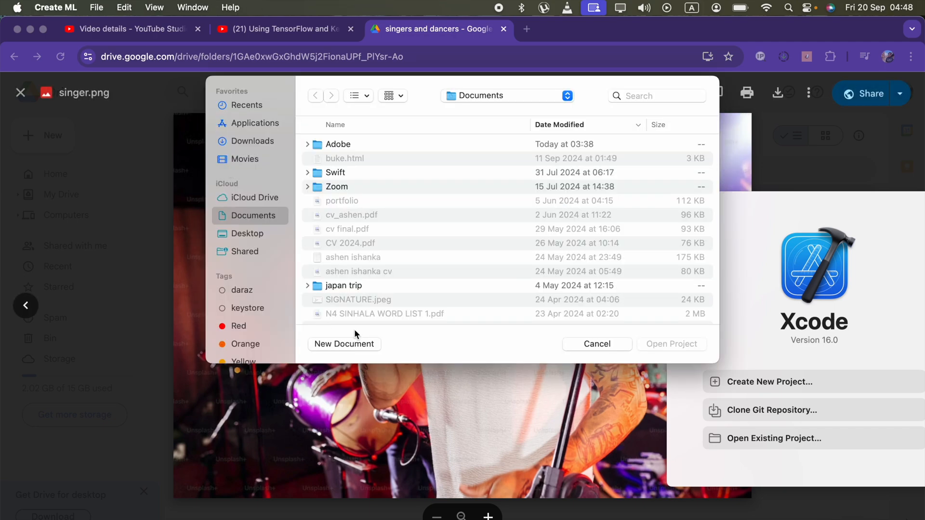
Step: Create a new Image Classification project named "Dancer And Singers" in the Documents folder
left_click(344, 344)
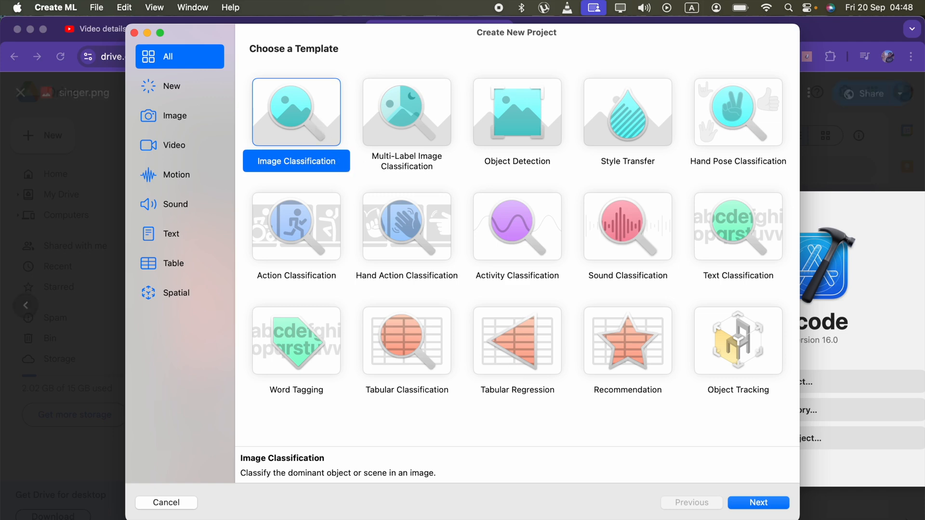
left_click(764, 503)
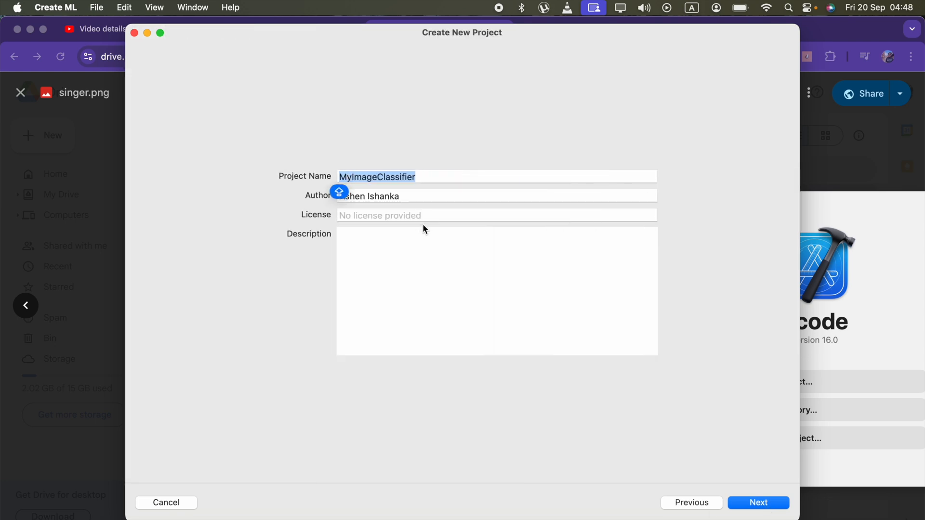
type("Dancer")
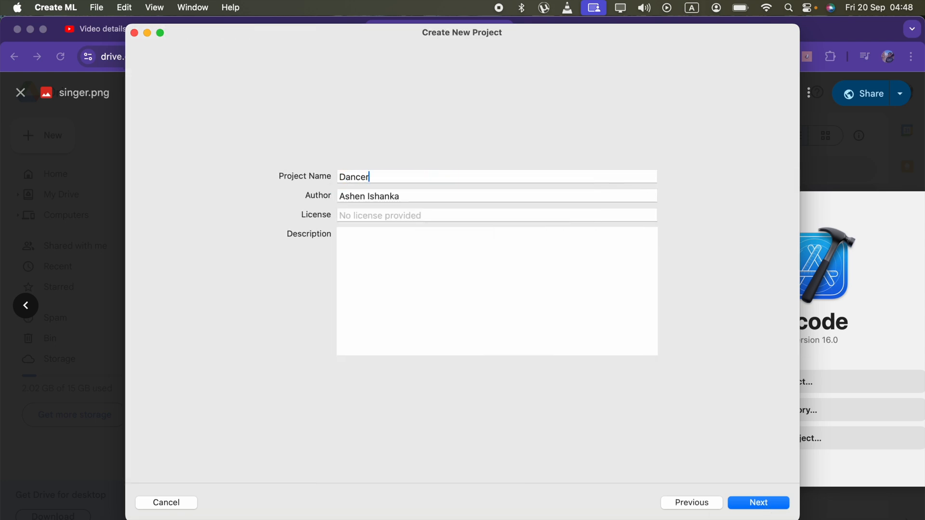
type(" AndSingers")
left_click(373, 177)
left_click(393, 178)
left_click(764, 503)
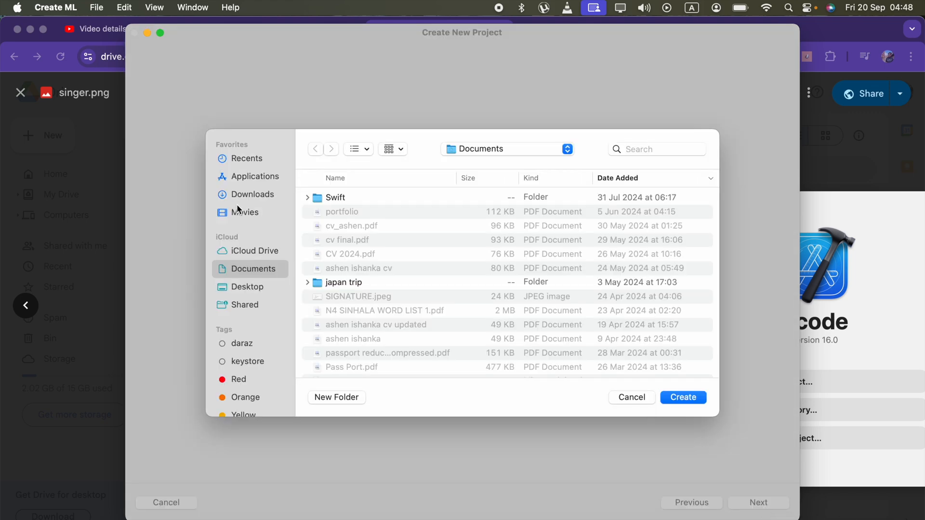
left_click(691, 399)
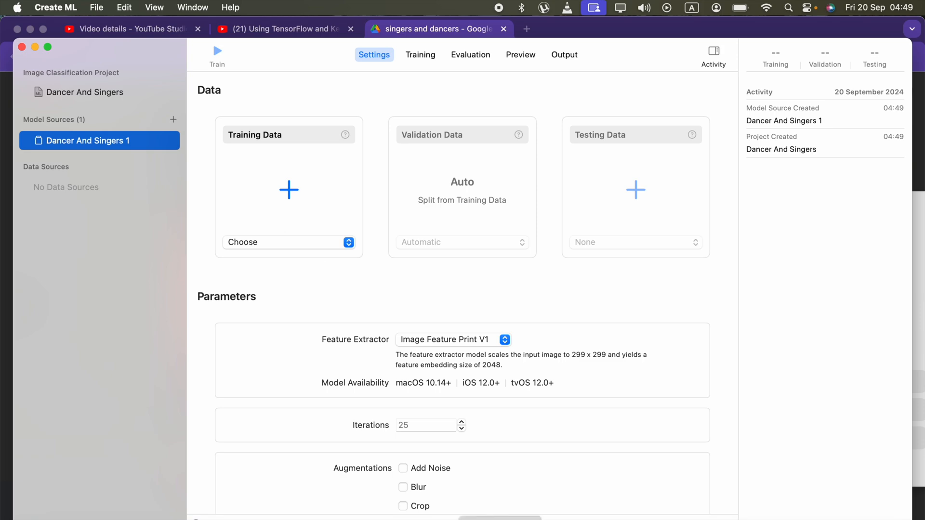
Step: Switch to Google Drive in Chrome and download the dataset folder from the singers and dancers folder
key("super+Tab")
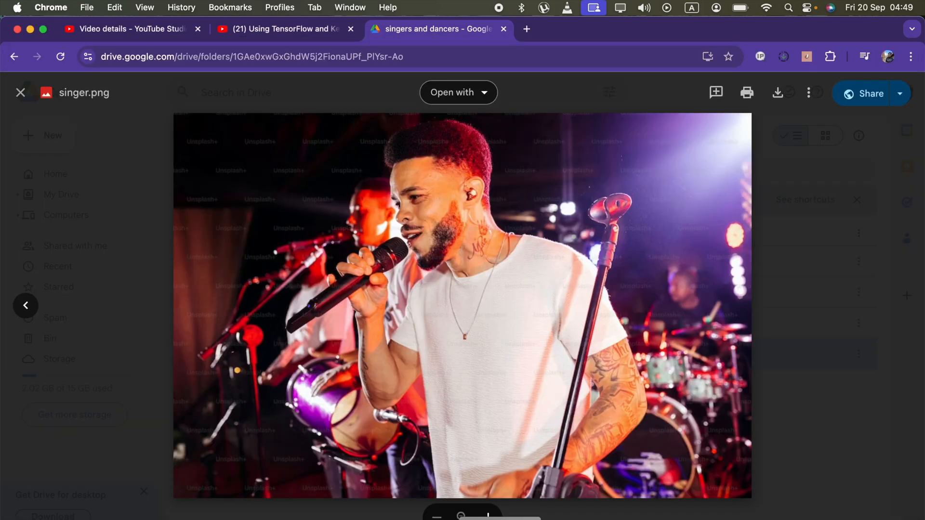
left_click(160, 361)
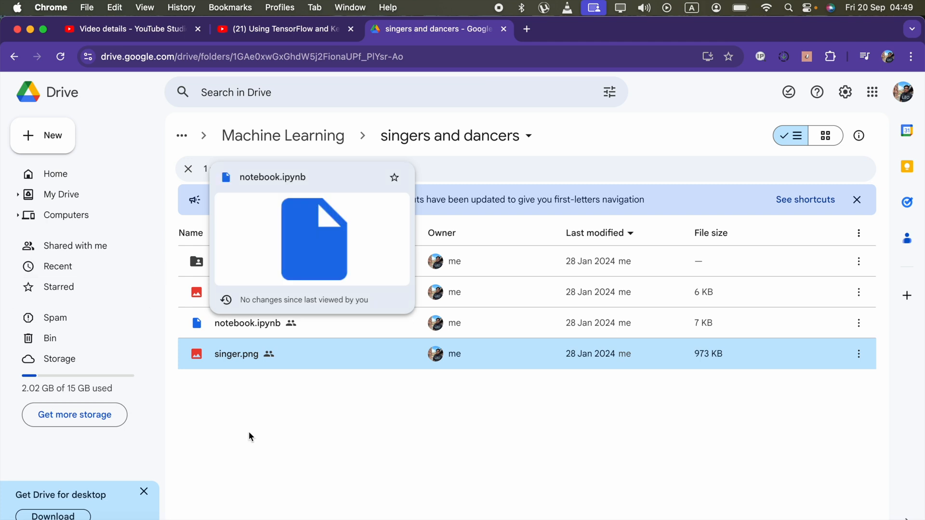
left_click(264, 439)
double_click(247, 260)
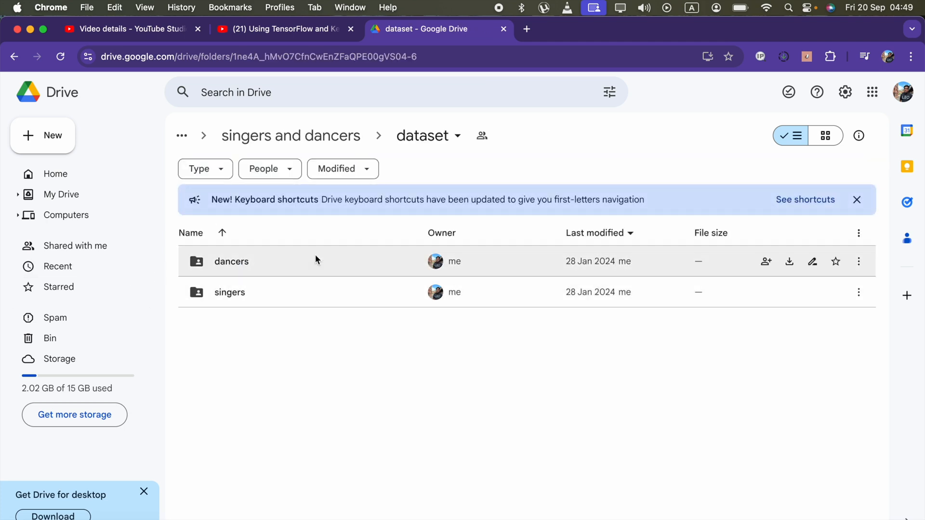
left_click(314, 137)
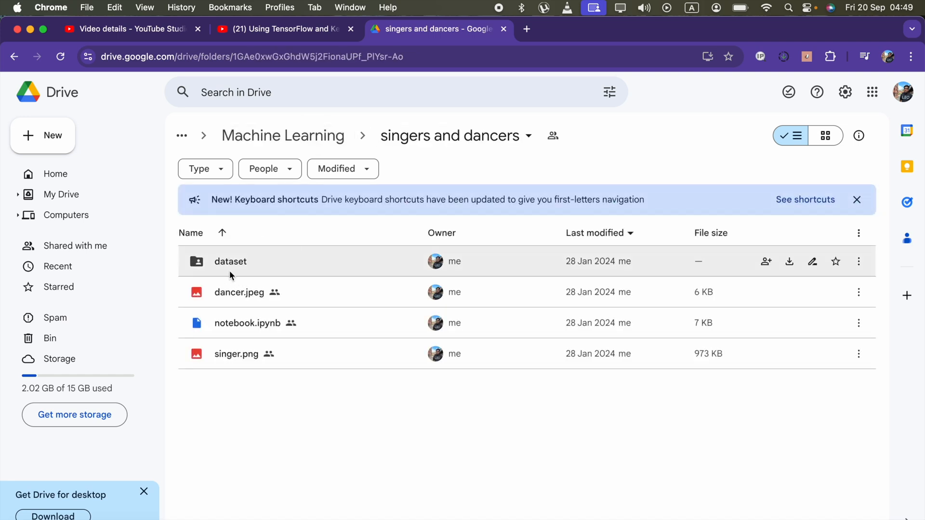
left_click(230, 268)
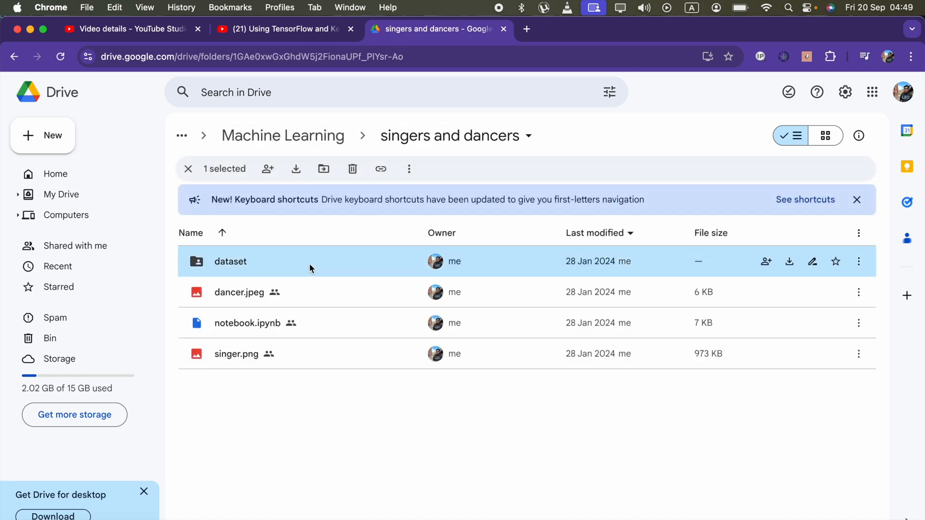
left_click(296, 168)
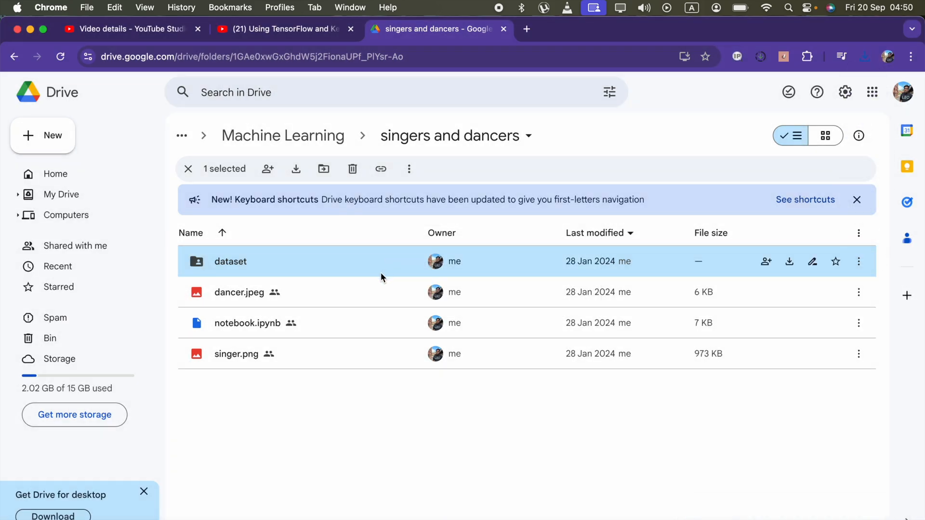
Step: Look through the image files in the dancers and singers subfolders of the dataset folder
double_click(374, 262)
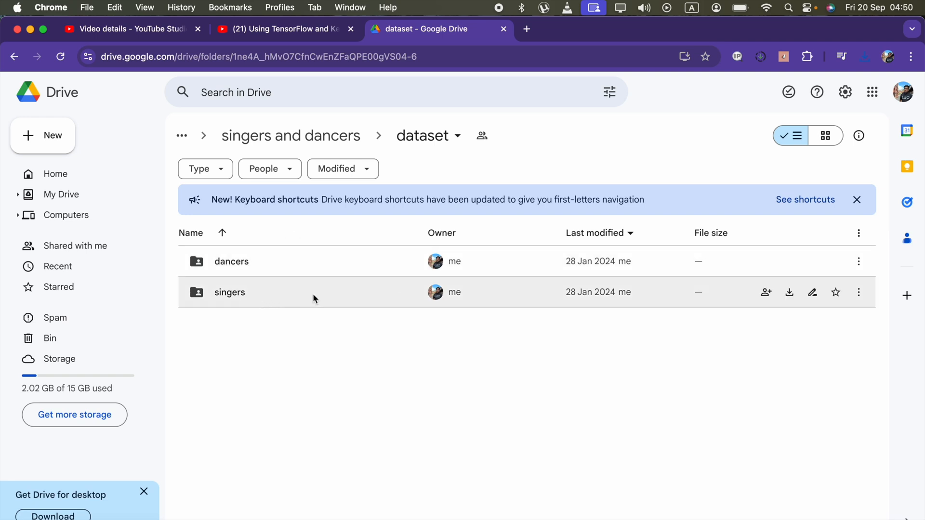
double_click(236, 266)
scroll(332, 314, "down", 15)
left_click(243, 138)
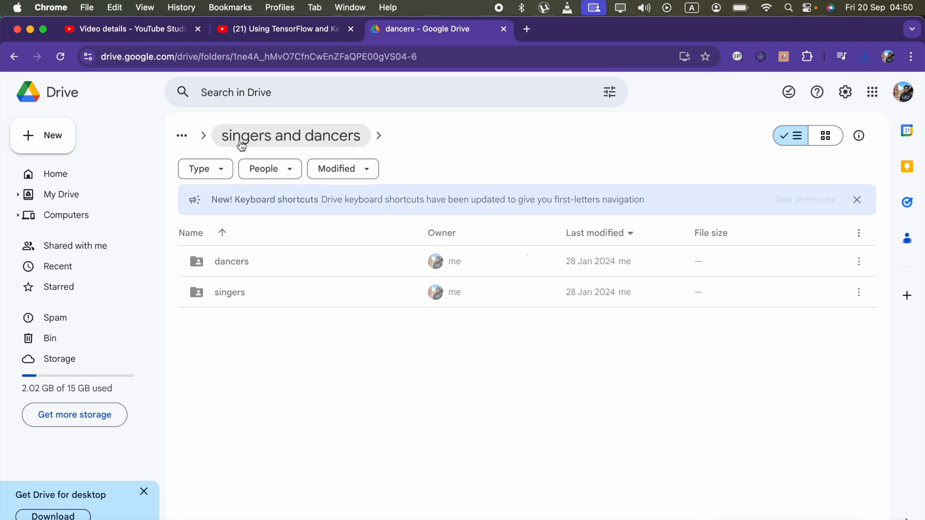
double_click(223, 302)
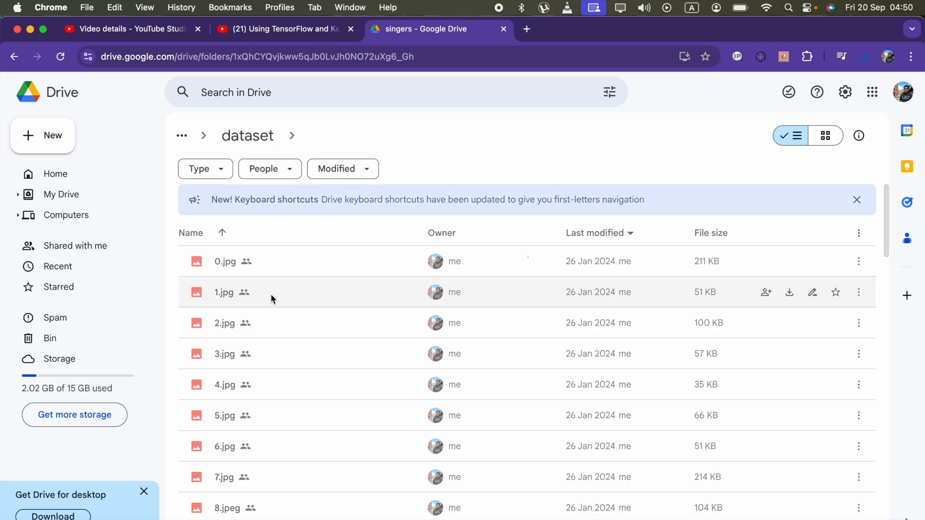
left_click(223, 294)
scroll(223, 294, "down", 20)
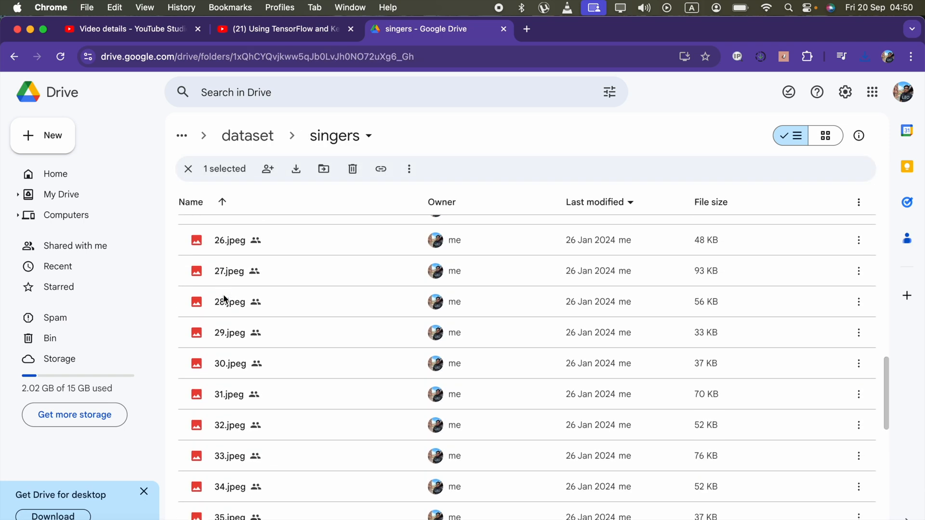
left_click(247, 135)
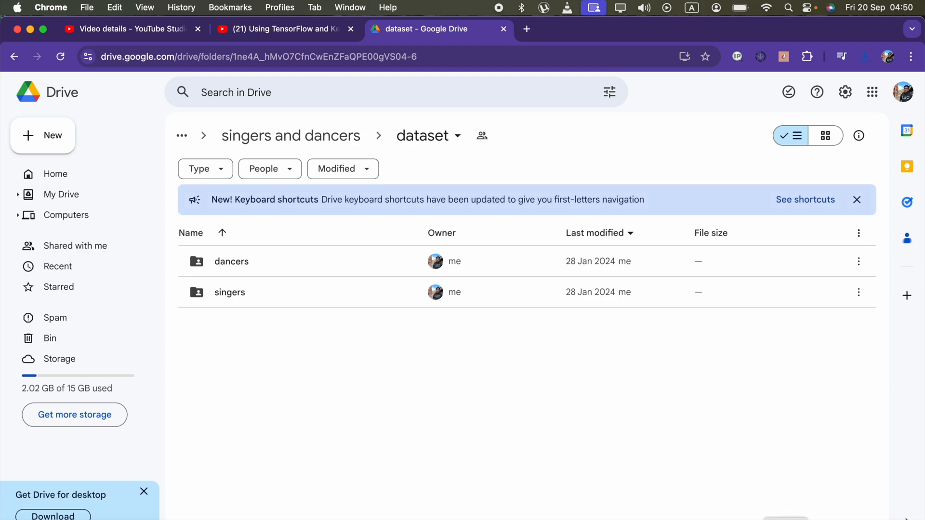
Step: Return to Create ML and load the dataset folder from Downloads as the training data
key("super+Tab")
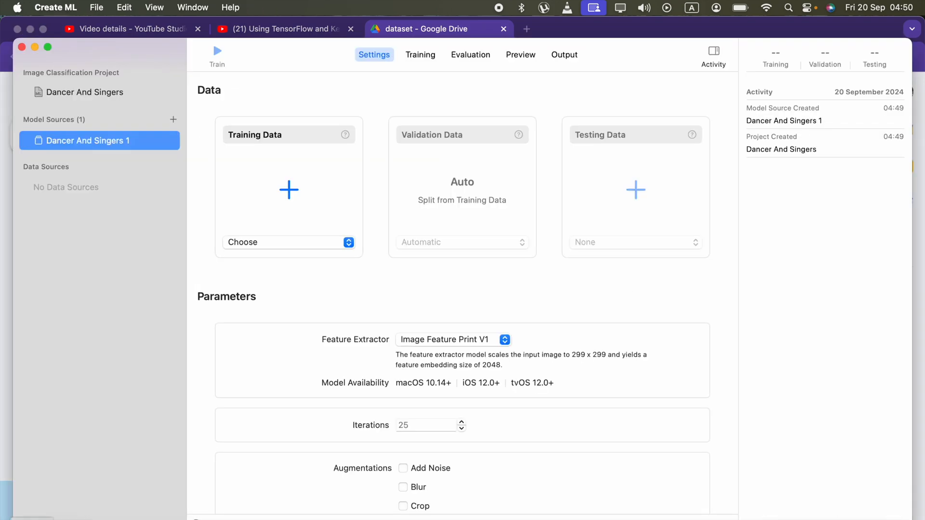
key("super+Tab")
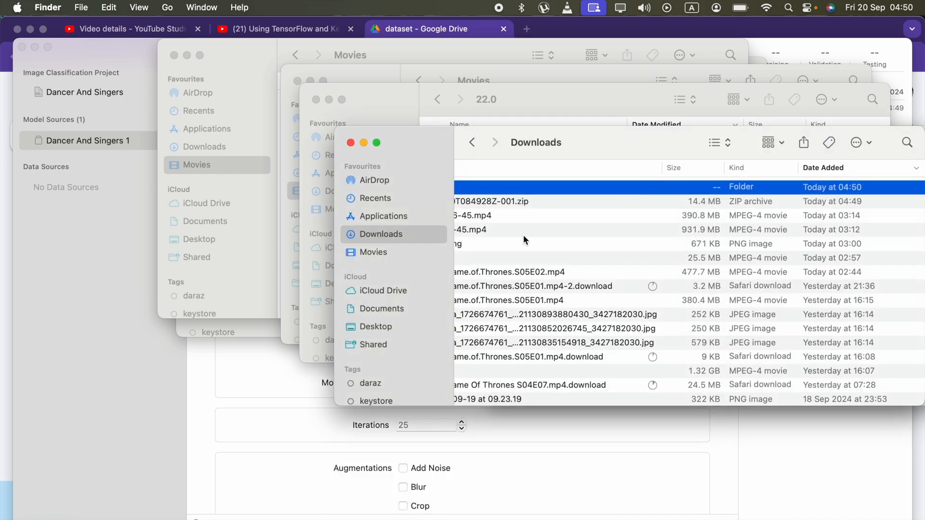
left_click(206, 428)
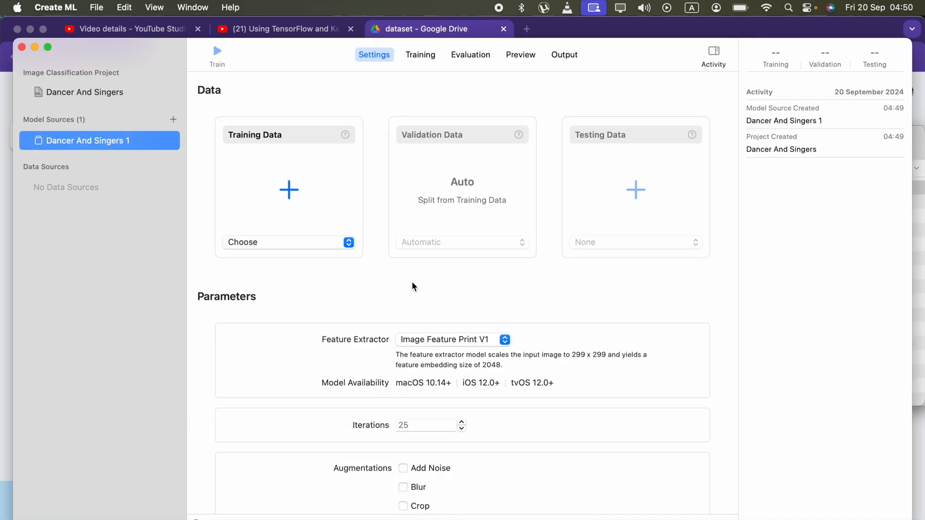
left_click(242, 245)
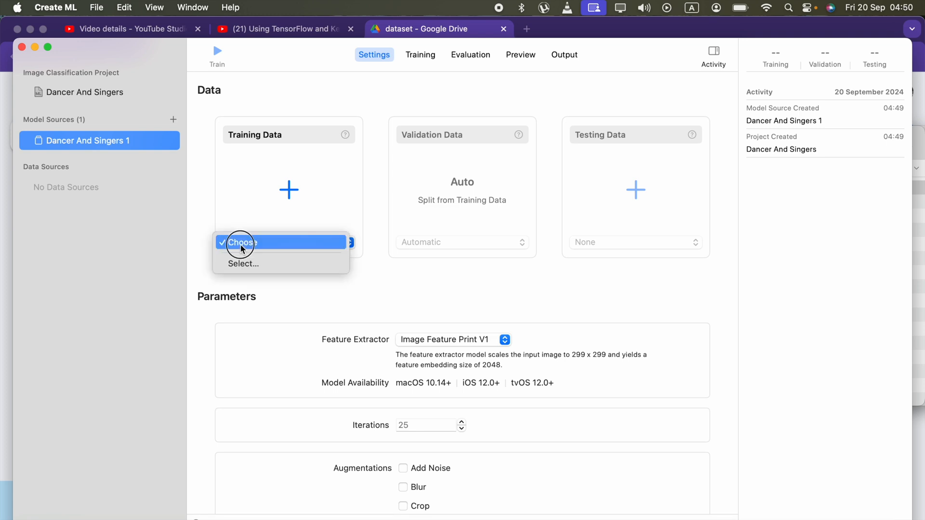
left_click(241, 264)
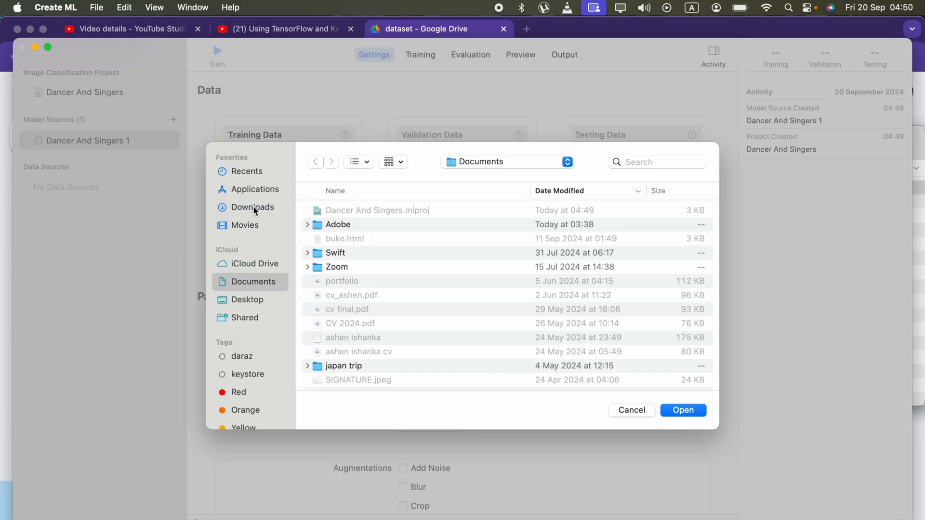
left_click(251, 207)
left_click(366, 210)
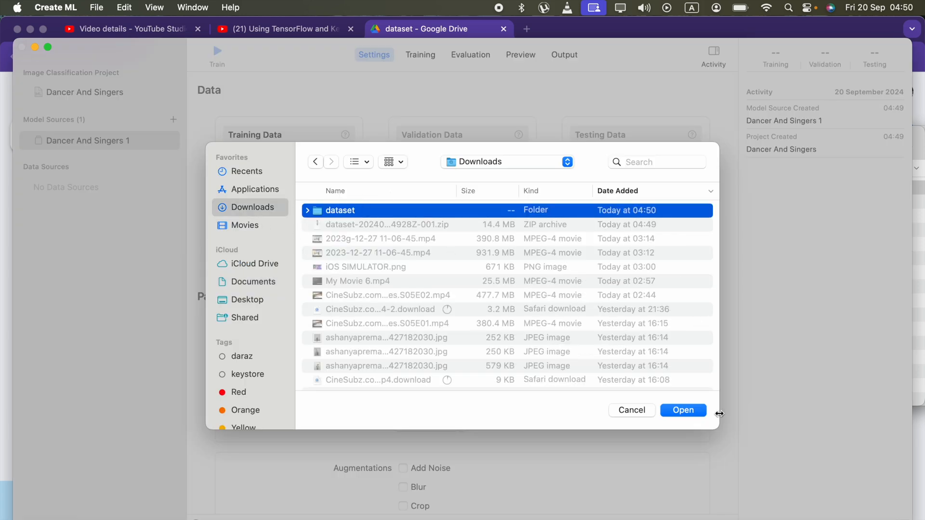
left_click(688, 412)
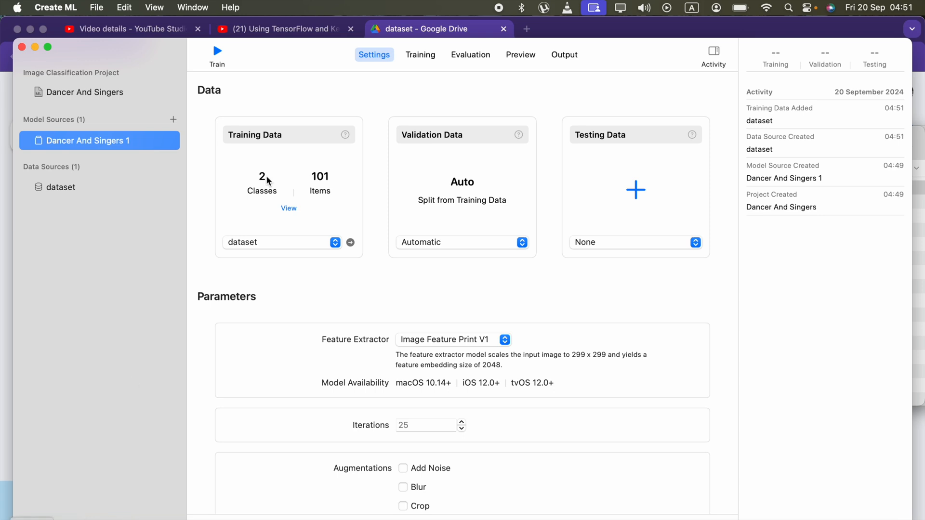
Step: Review the training dataset's class distribution and the project's model metadata
left_click(290, 209)
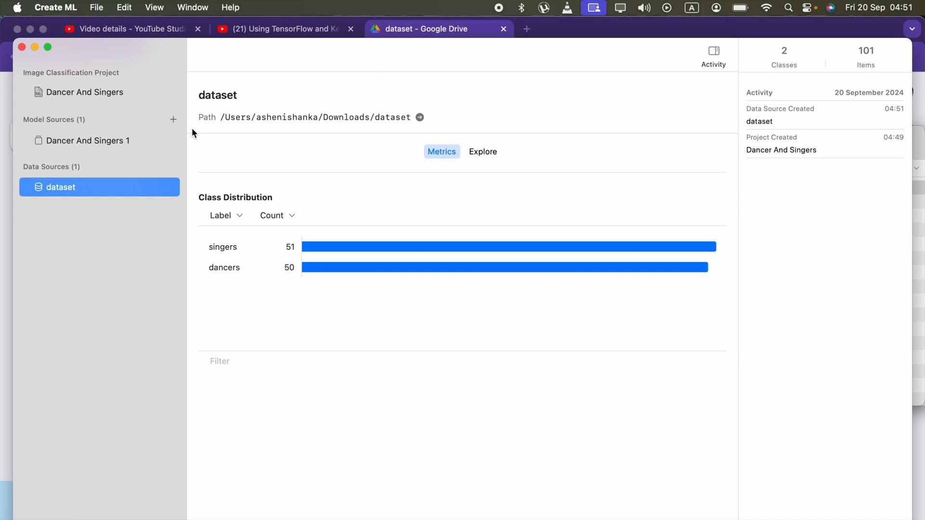
left_click(77, 99)
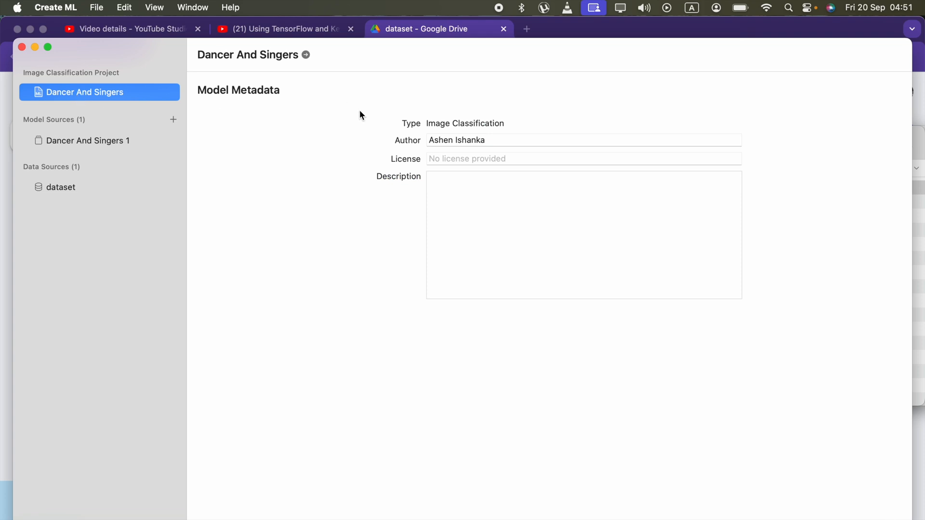
Step: Train the Dancer And Singers 1 model source and display its training accuracy graph
left_click(92, 145)
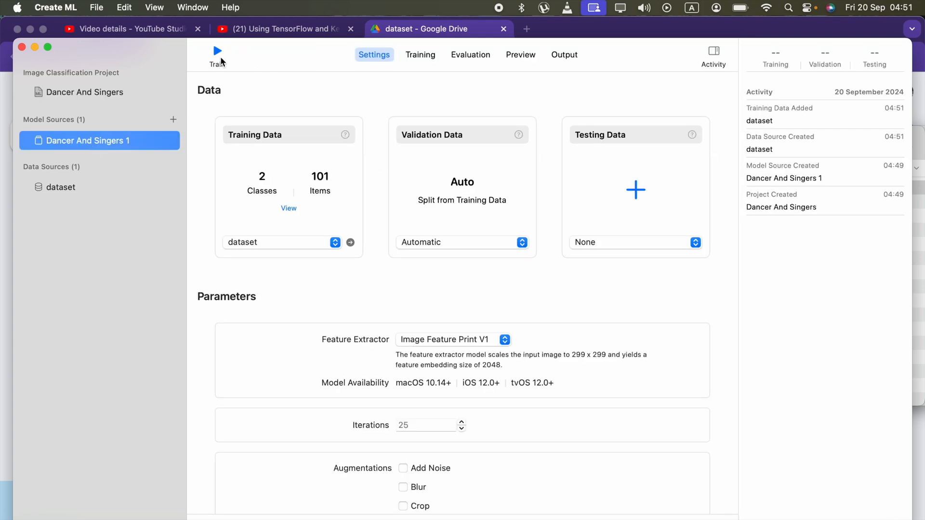
left_click(218, 54)
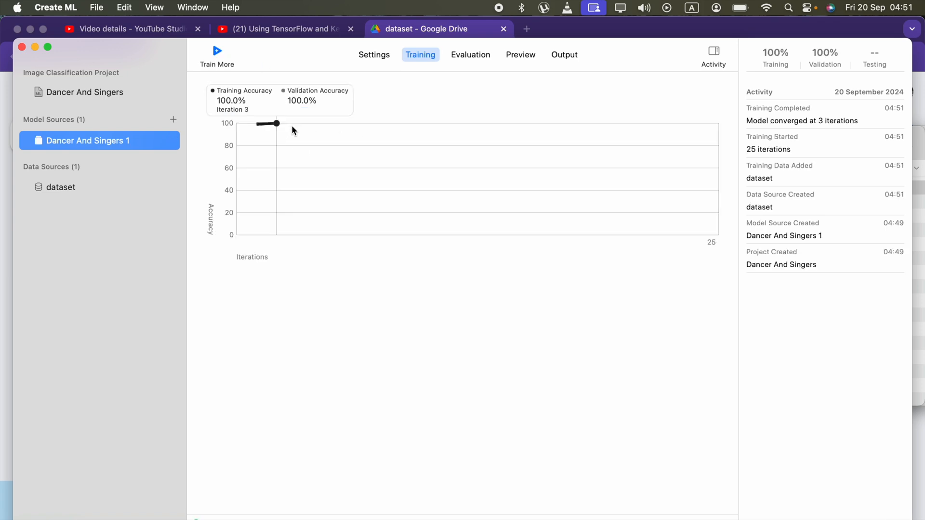
left_click(430, 54)
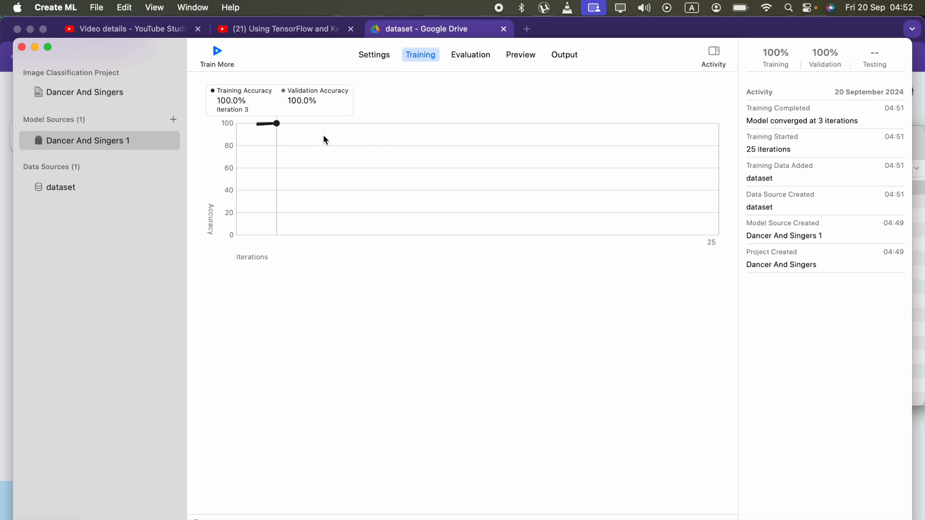
Step: Train the Dancer And Singers 1 model for 20 additional iterations and open its evaluation page
left_click(218, 51)
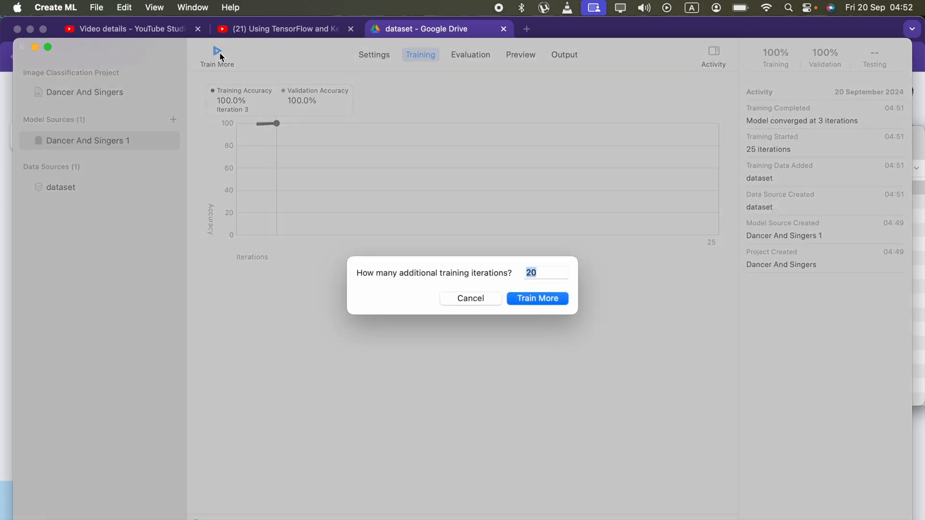
left_click(541, 301)
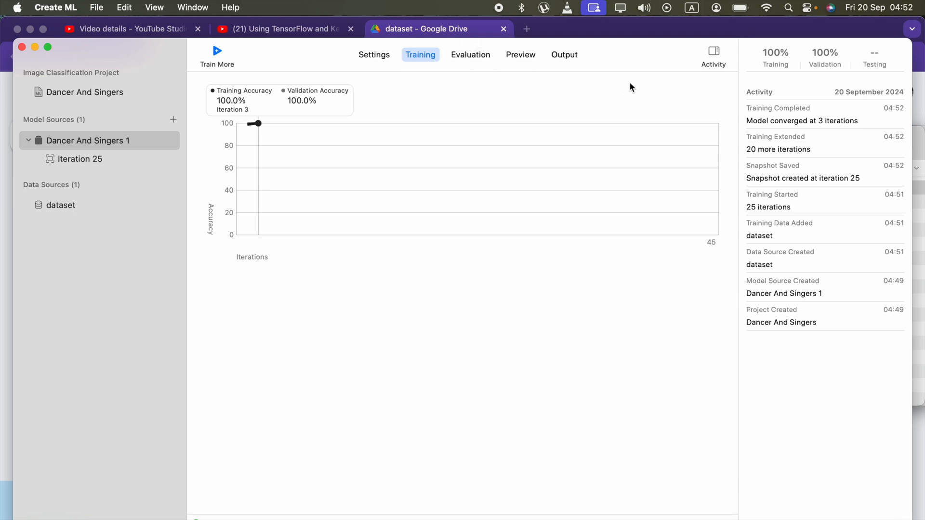
left_click(461, 57)
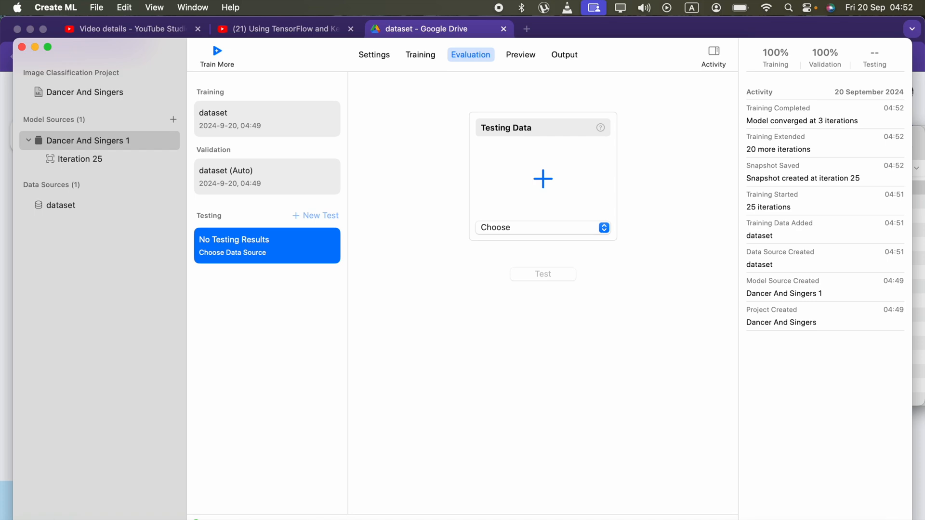
Step: In Finder, open the dataset's dancers folder and move all images except the first four to the bin
left_click(31, 519)
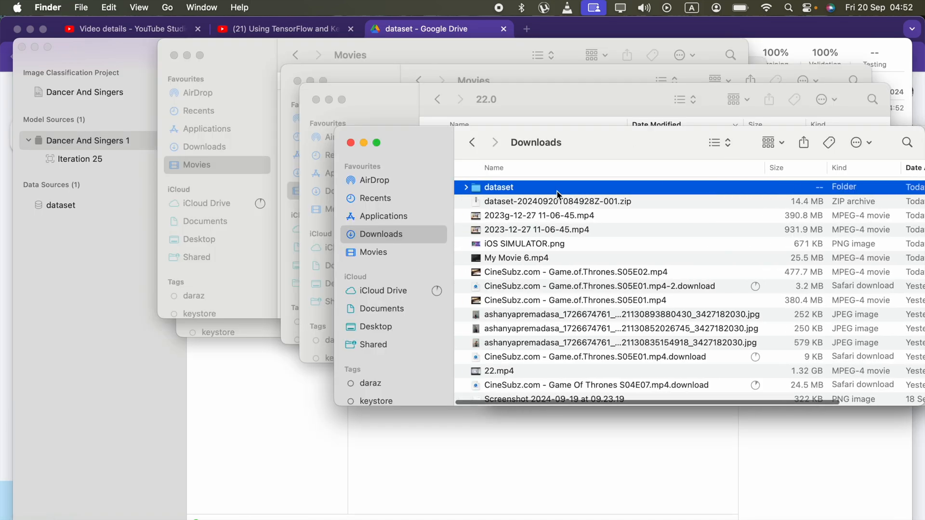
double_click(524, 190)
left_click(514, 191)
double_click(514, 191)
scroll(513, 223, "down", 10)
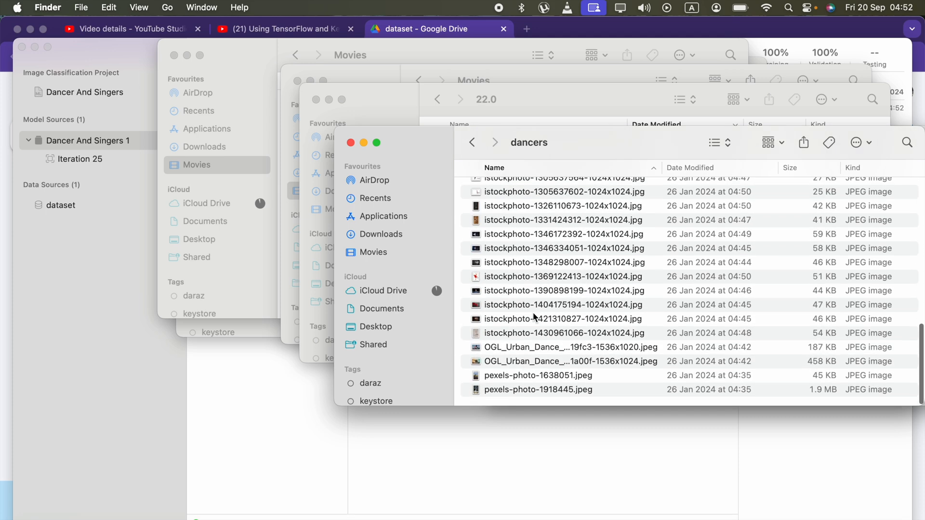
key("super+a")
right_click(511, 385)
left_click(552, 329)
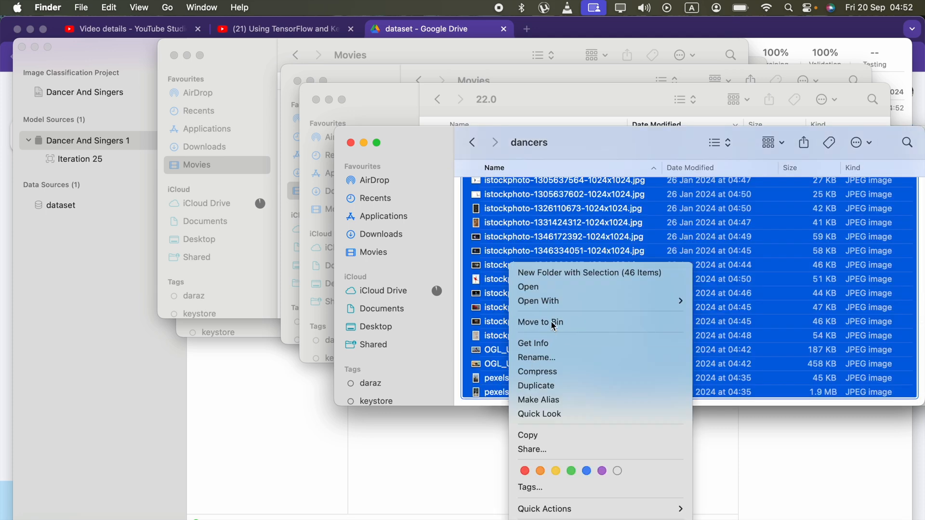
Step: Open the dataset's singers folder and move the images from 5.jpg through 50.jpeg to the bin
left_click(472, 142)
left_click(499, 202)
double_click(499, 201)
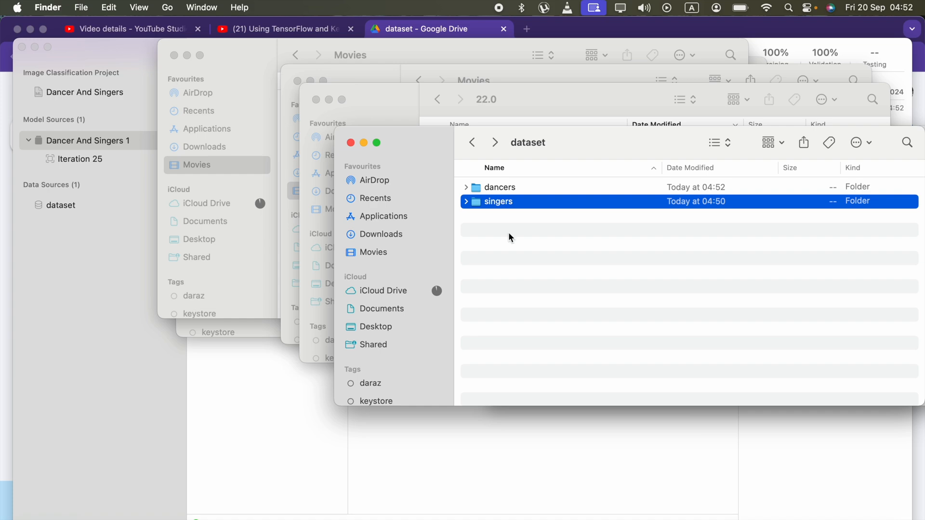
left_click(498, 247)
left_click(499, 261)
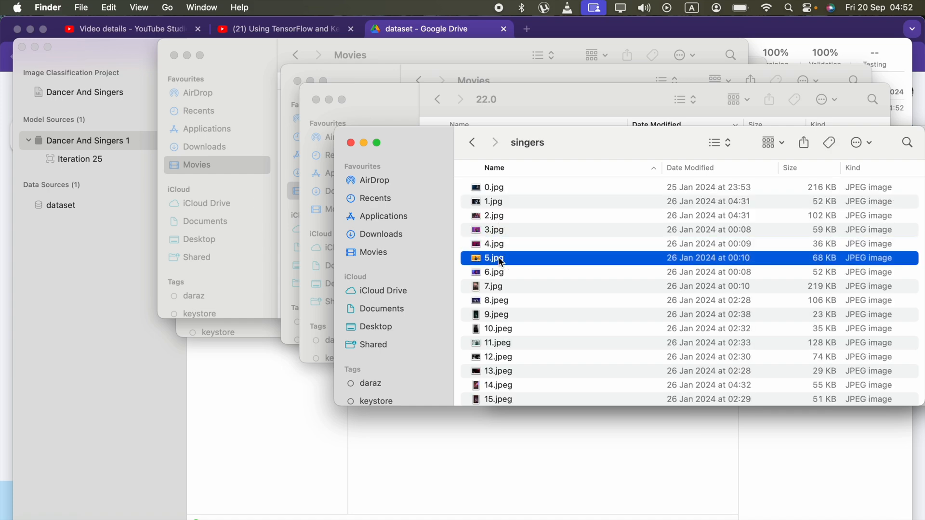
scroll(496, 296, "down", 10)
left_click(506, 393, "shift")
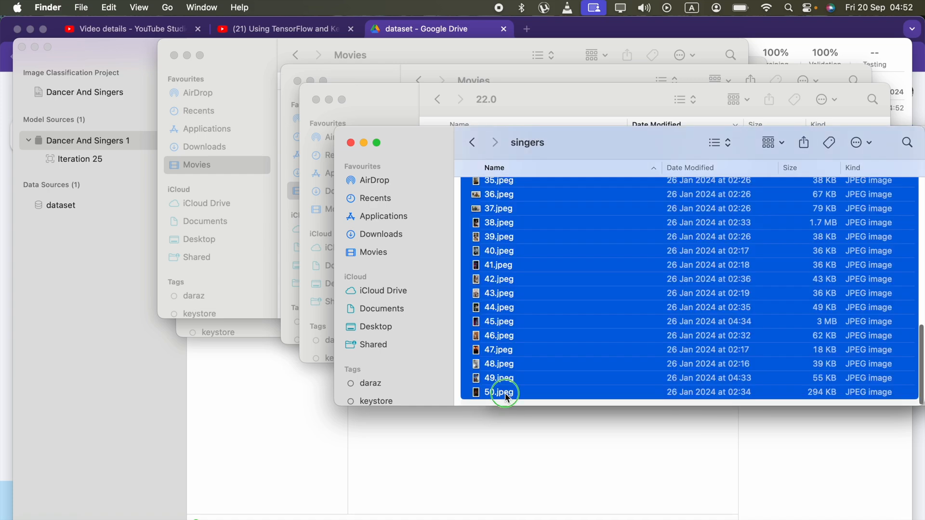
right_click(506, 392)
Step: Return to Create ML, load the reduced dataset folder as the testing data and run the test
left_click(371, 482)
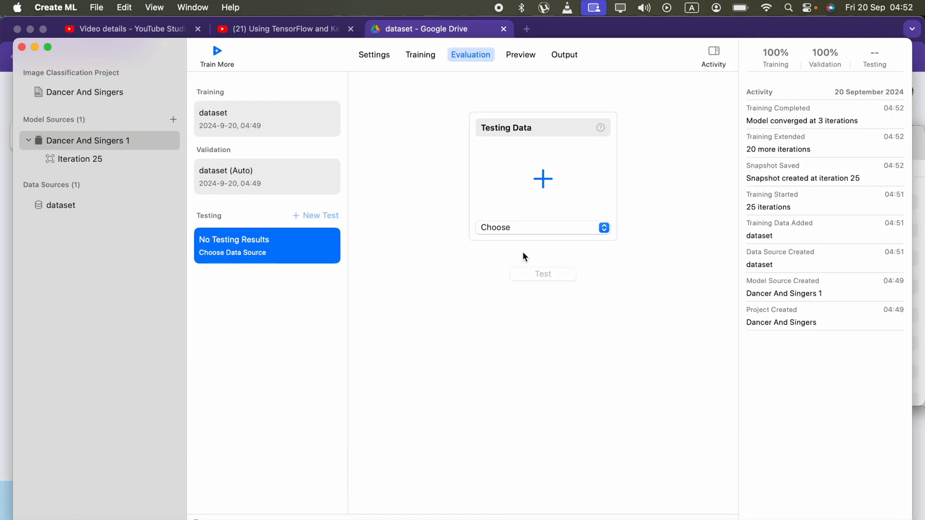
left_click(515, 230)
left_click(502, 275)
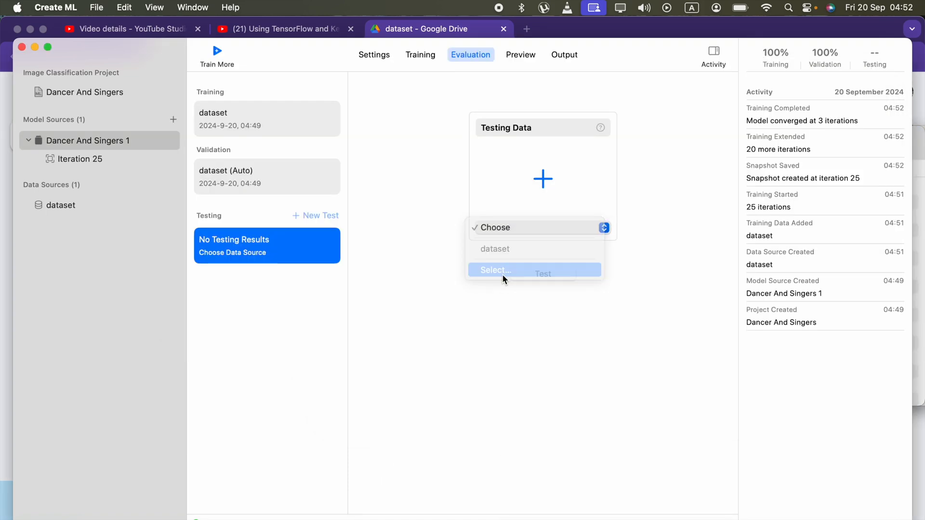
left_click(683, 410)
left_click(529, 273)
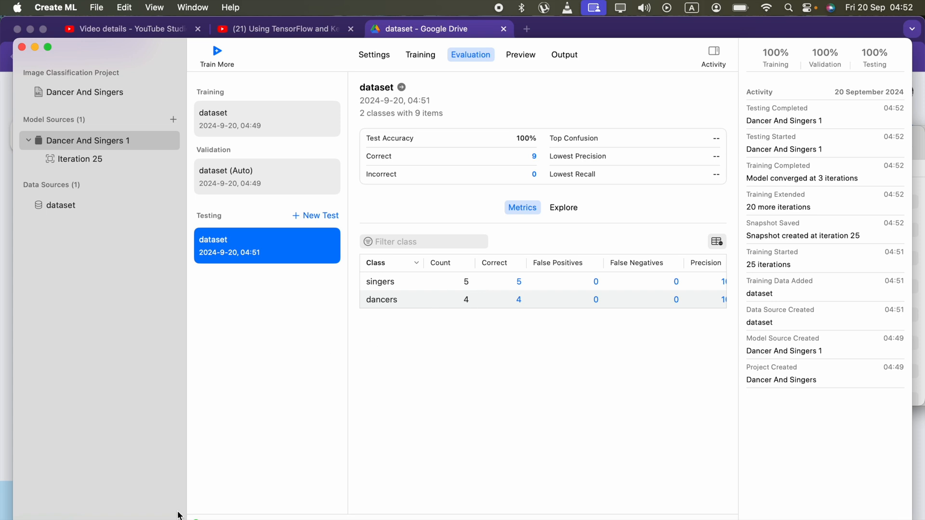
Step: Check the images left in the singers and dancers folders in Finder, and open the model's preview page in Create ML
left_click(32, 519)
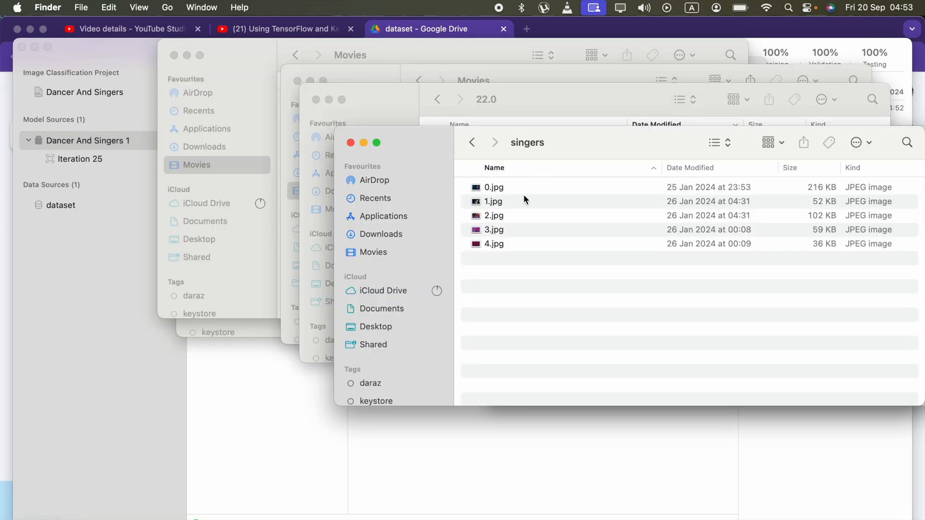
left_click(472, 141)
double_click(499, 186)
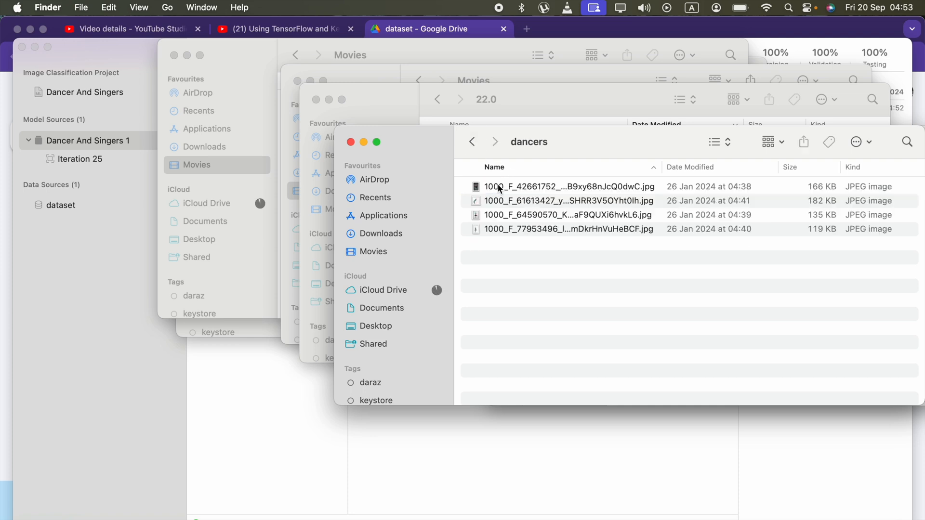
left_click(420, 467)
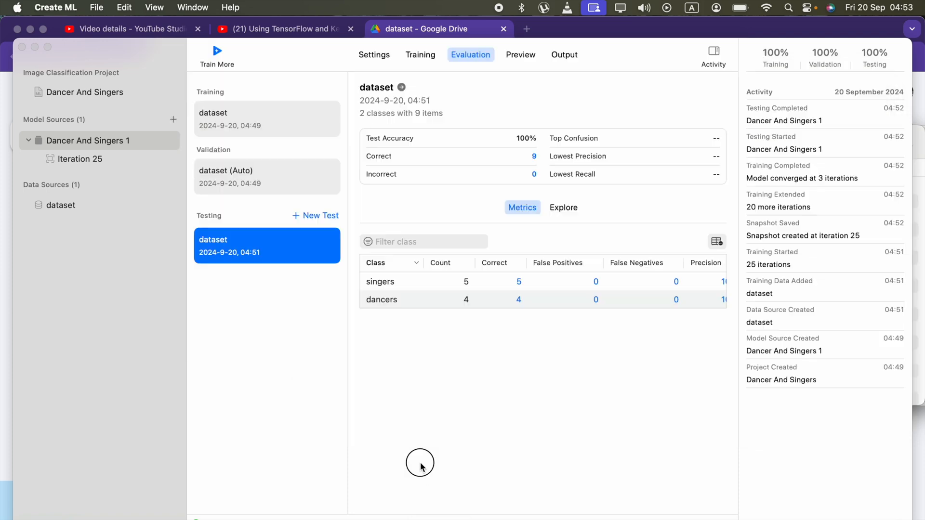
left_click(530, 59)
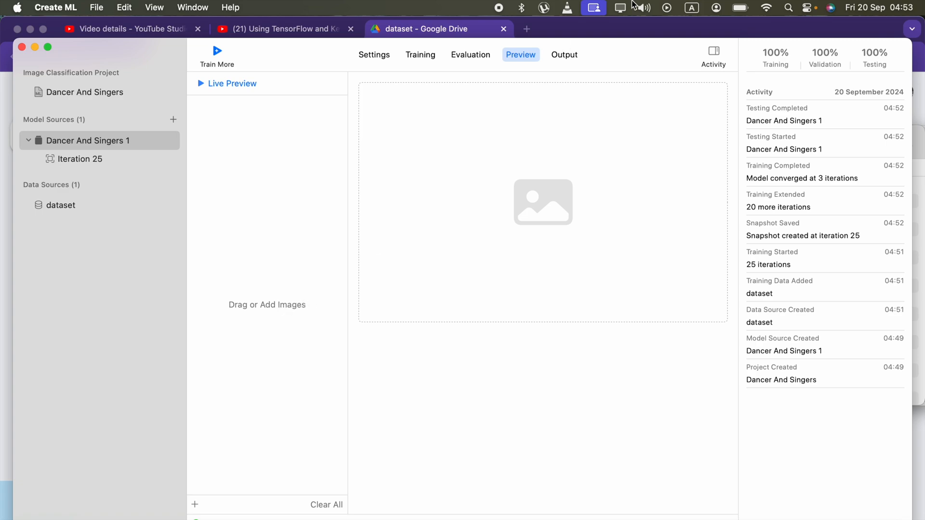
Step: Switch to Chrome and search Google Images for "dancer image cartoon" in a new tab
left_click(528, 29)
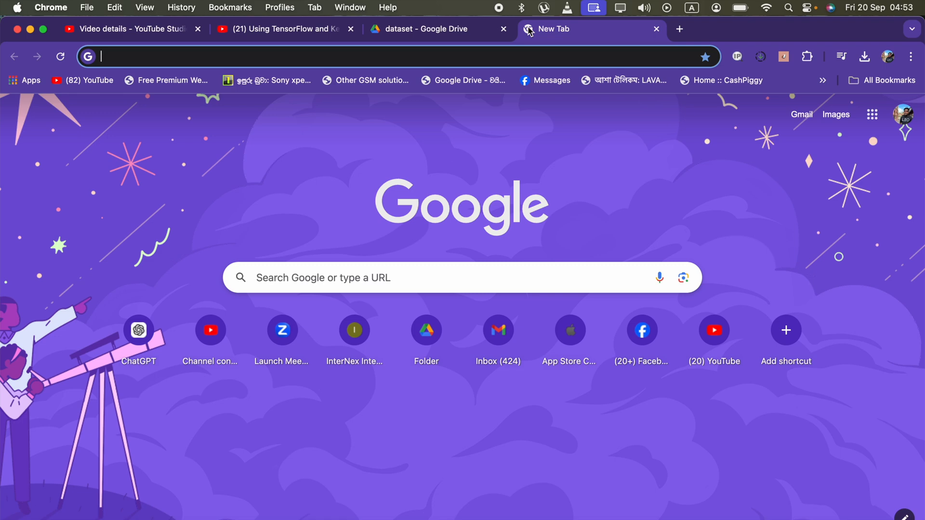
type("dancer image ")
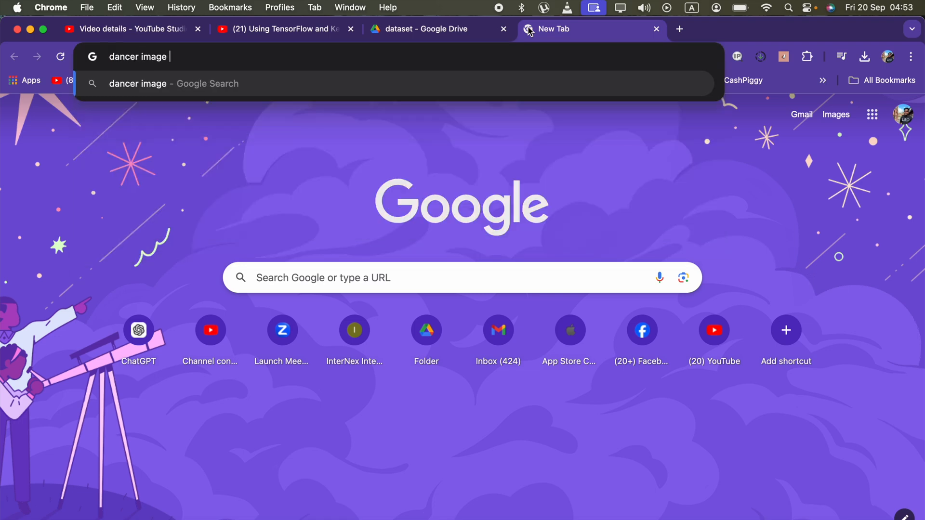
type("cartoon")
key("Return")
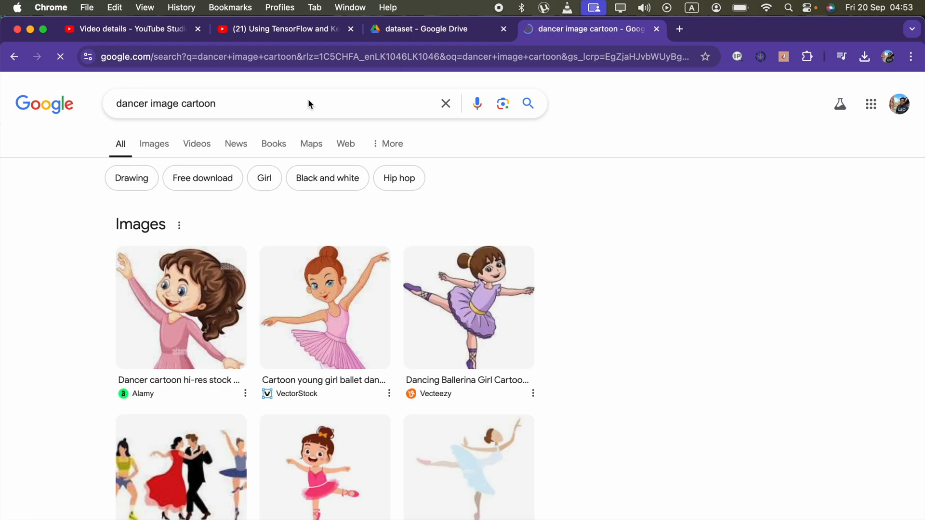
left_click(154, 147)
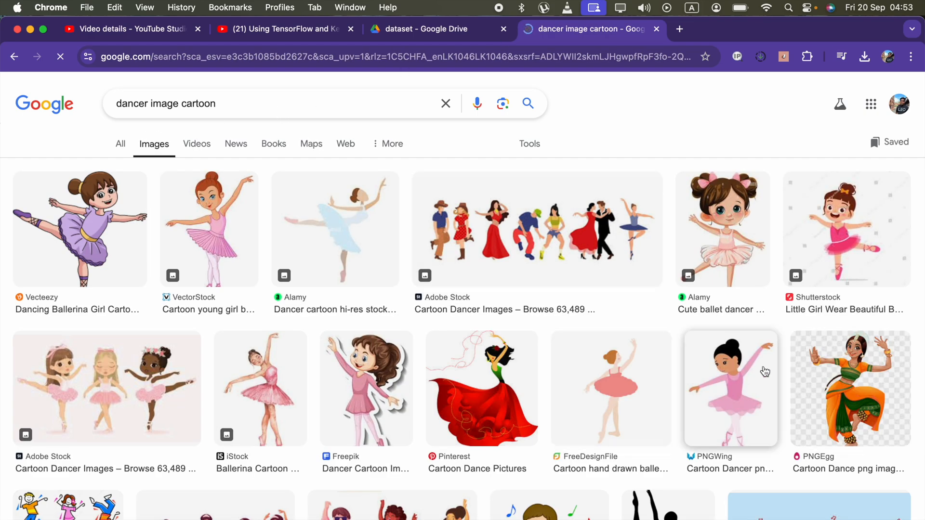
scroll(765, 372, "down", 2)
scroll(765, 372, "up", 5)
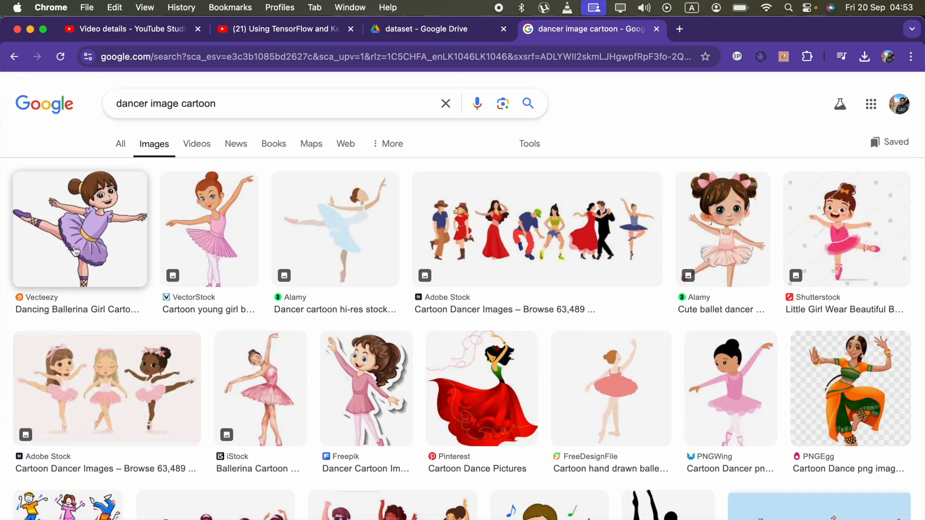
Step: Open the Vecteezy dancing ballerina girl cartoon result and save its image to Downloads
left_click(94, 236)
right_click(740, 262)
left_click(767, 407)
key("Return")
Step: Add dancing-ballerina-girl-cartoon-colored-clipart-free-vector.jpg from the Downloads folder to the Create ML preview for classification
key("super+Tab")
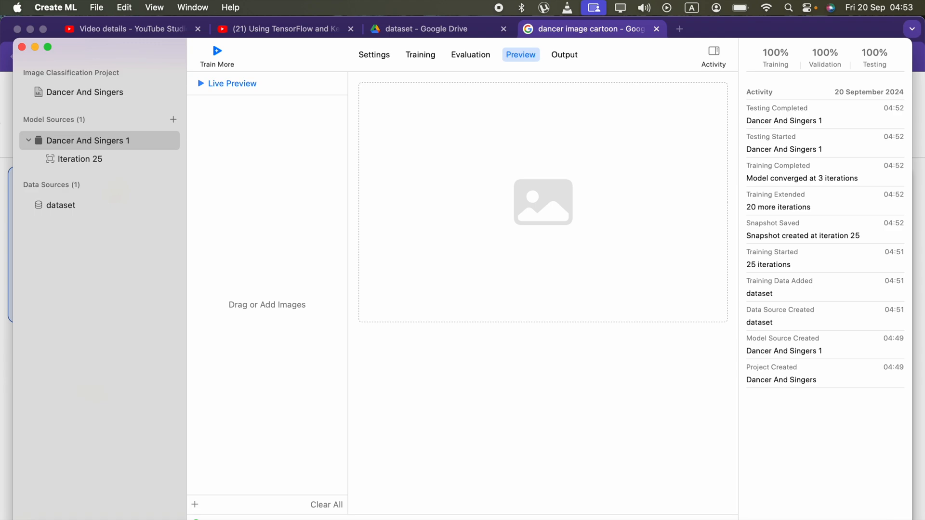
key("super+Tab")
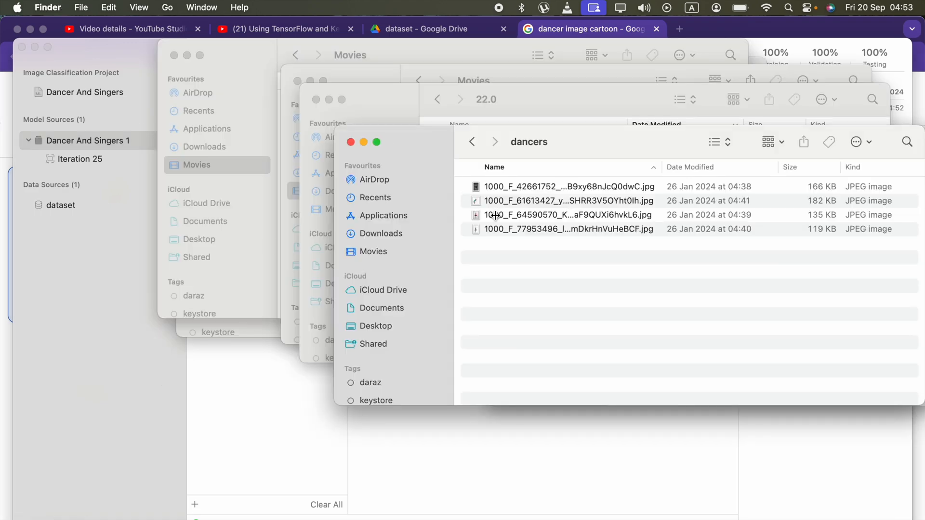
left_click(383, 239)
left_click_drag(528, 189, 239, 432)
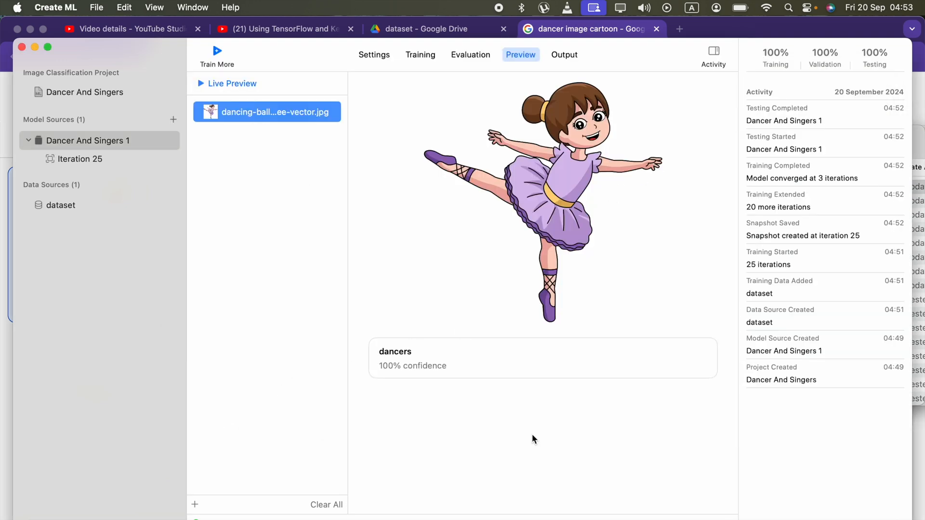
Step: Return to Chrome, change the image search to "singer image cartoon" and browse the results
key("super+Tab")
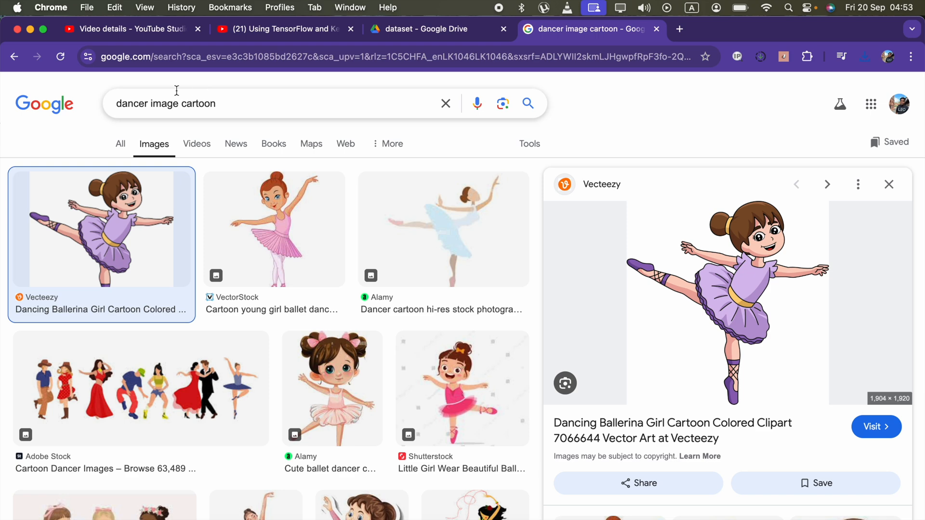
double_click(141, 104)
type("singer")
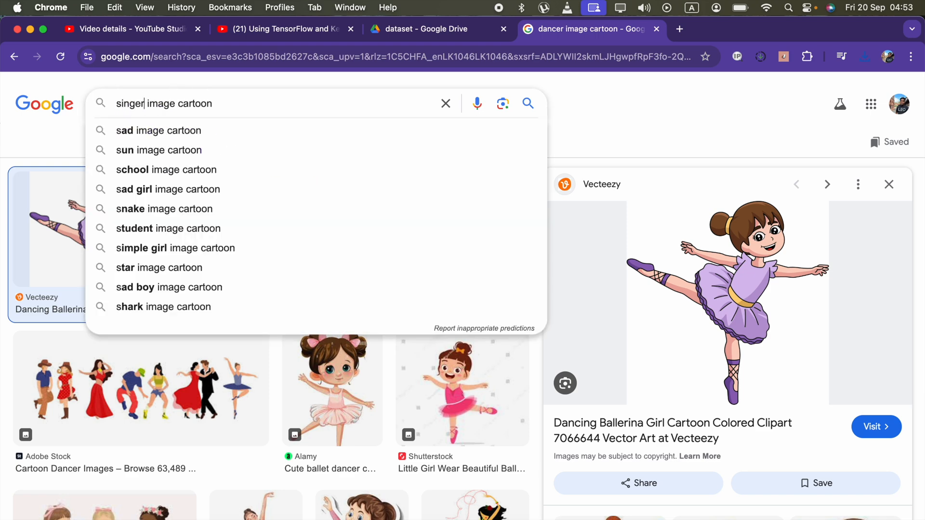
key("Return")
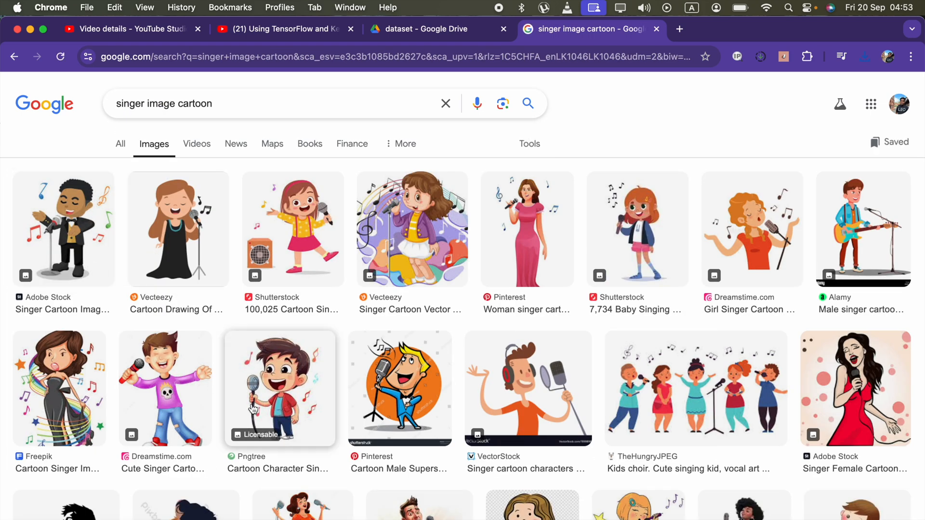
scroll(542, 256, "down", 5)
scroll(542, 255, "down", 2)
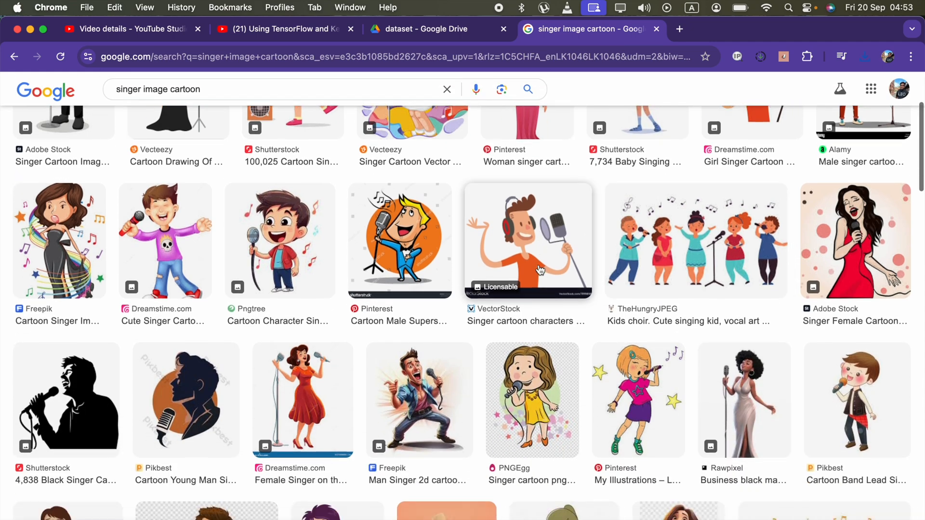
Step: Open the Rawpixel cartoon of a singer in a long white dress and save it as images (2).jpeg
left_click(741, 388)
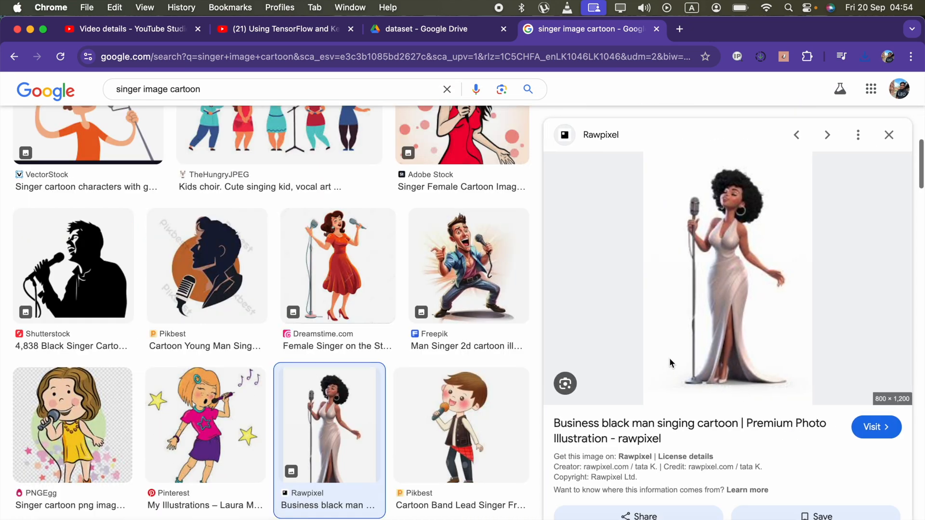
right_click(734, 315)
left_click(764, 458)
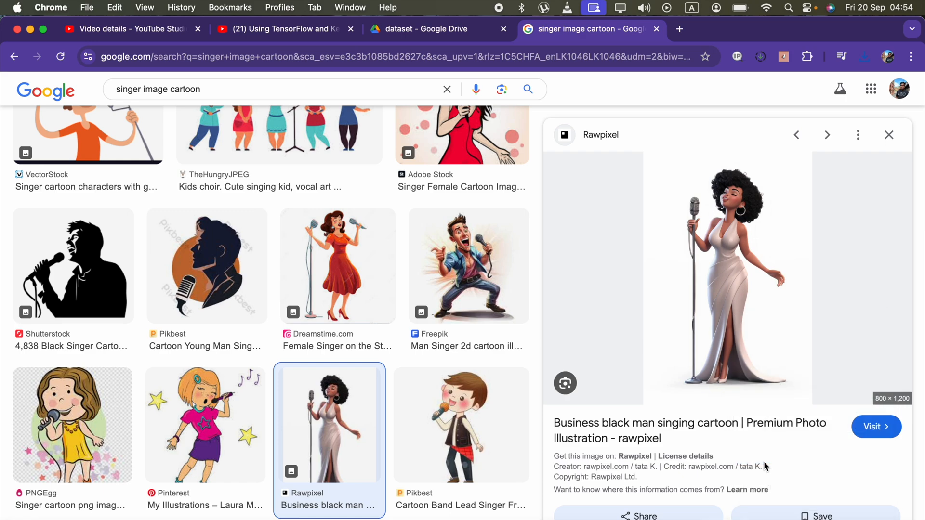
key("Return")
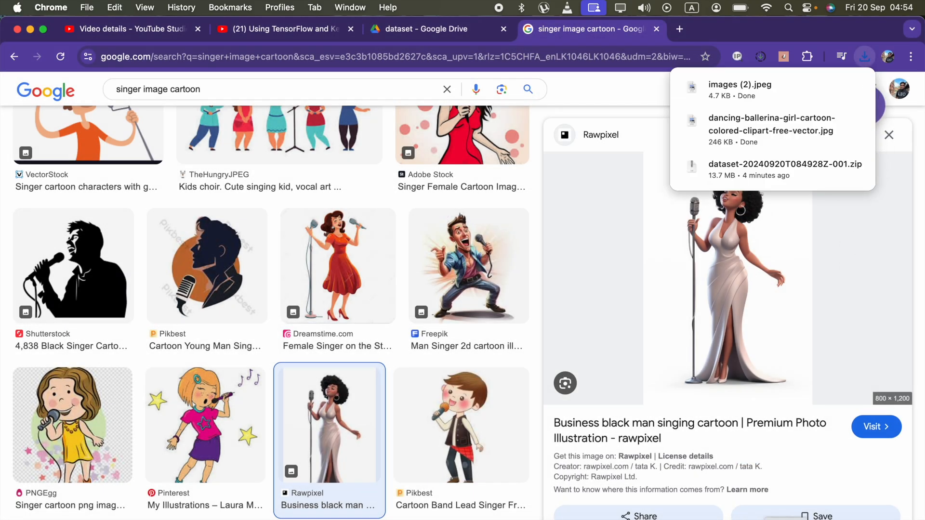
Step: Add images (2).jpeg from Downloads to the Create ML preview, and display the ballerina image's prediction again
left_click(810, 519)
left_click(32, 519)
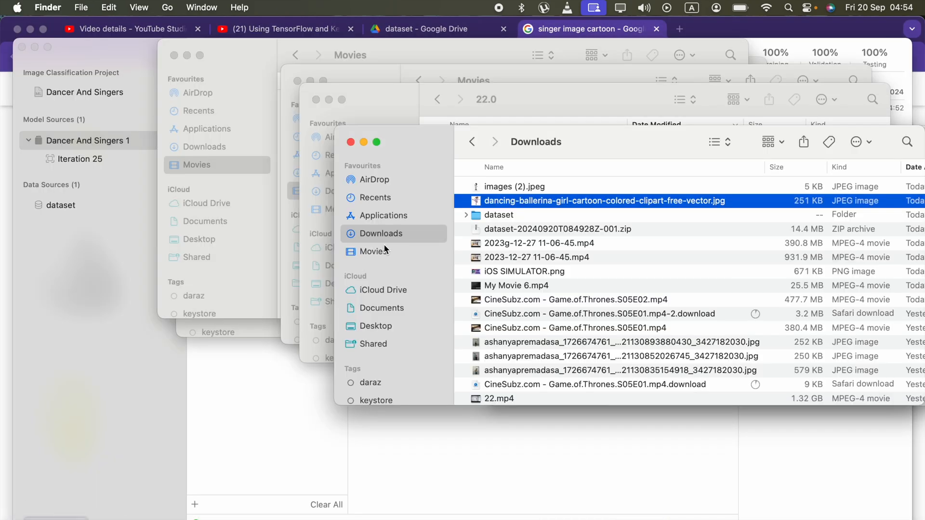
left_click(514, 186)
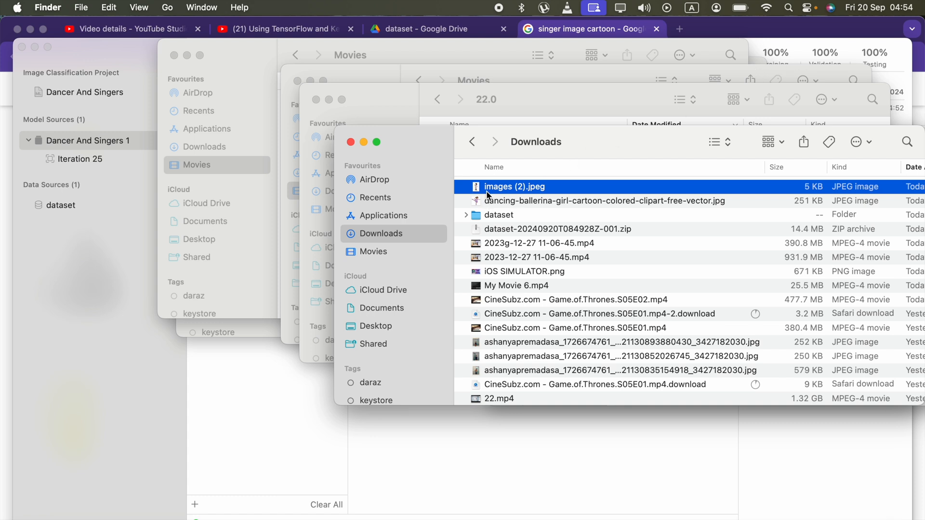
left_click_drag(488, 189, 283, 410)
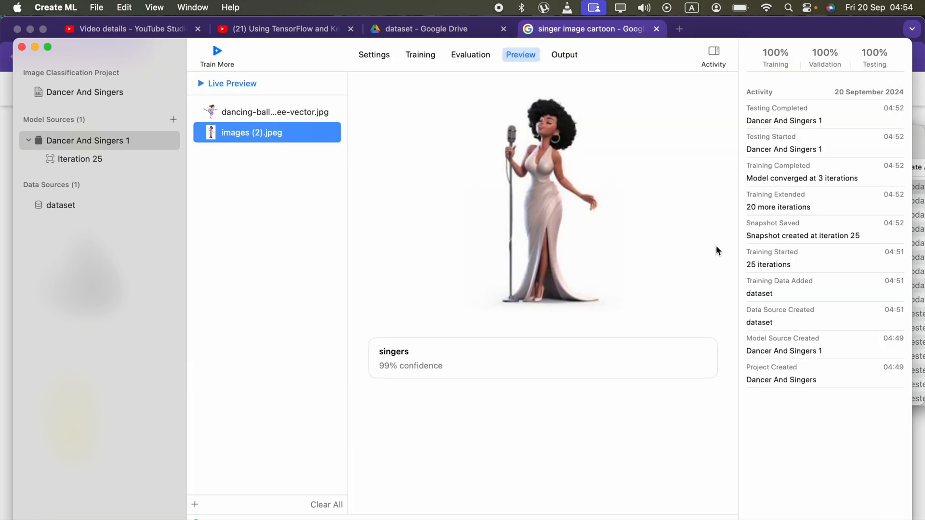
left_click(395, 361)
left_click(285, 111)
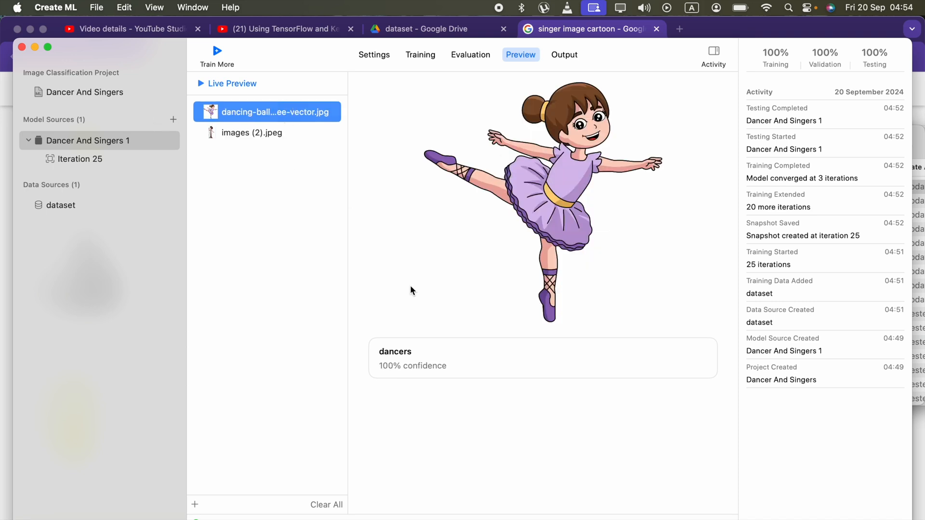
Step: Display the prediction for images (2).jpeg, and start Live Preview with camera access allowed
left_click(242, 138)
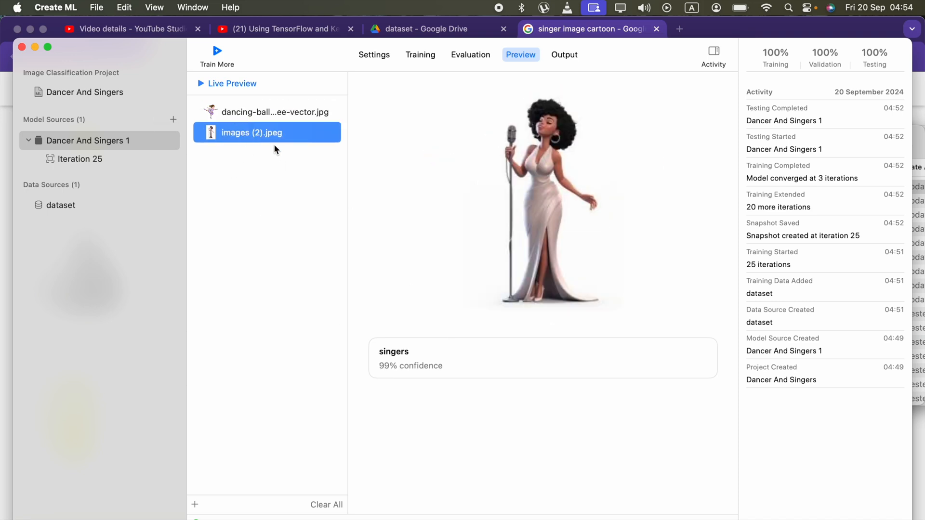
left_click(239, 87)
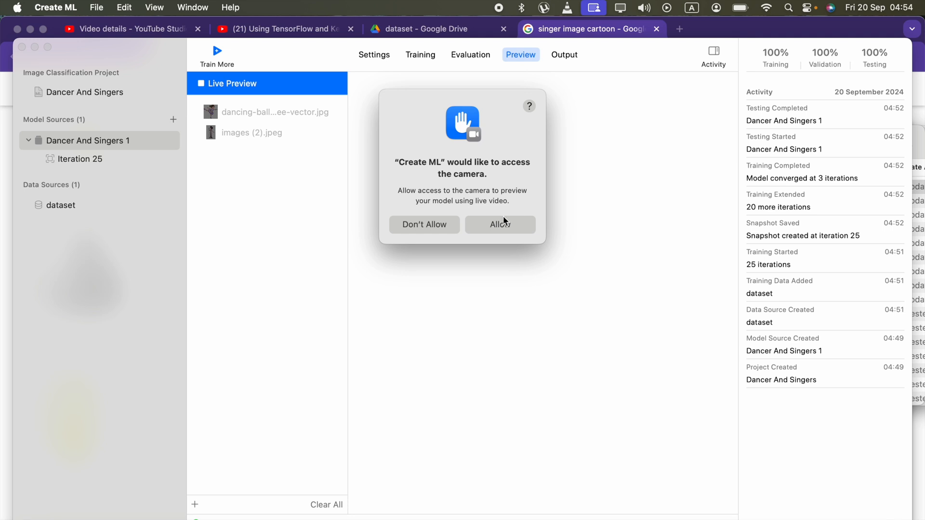
left_click(496, 223)
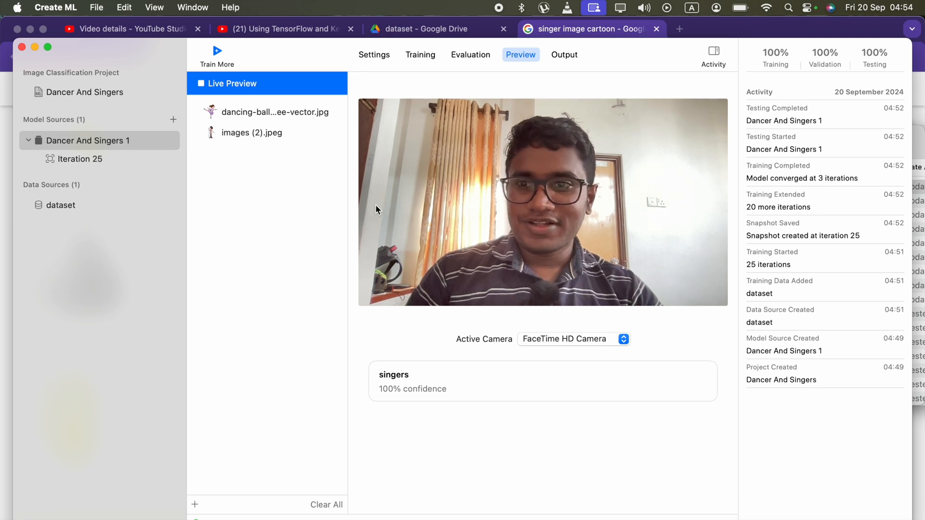
Step: Export the Dancer And Singers 1 model from its output view to the Downloads folder, keeping the name Dancer And Singers 1
left_click(79, 138)
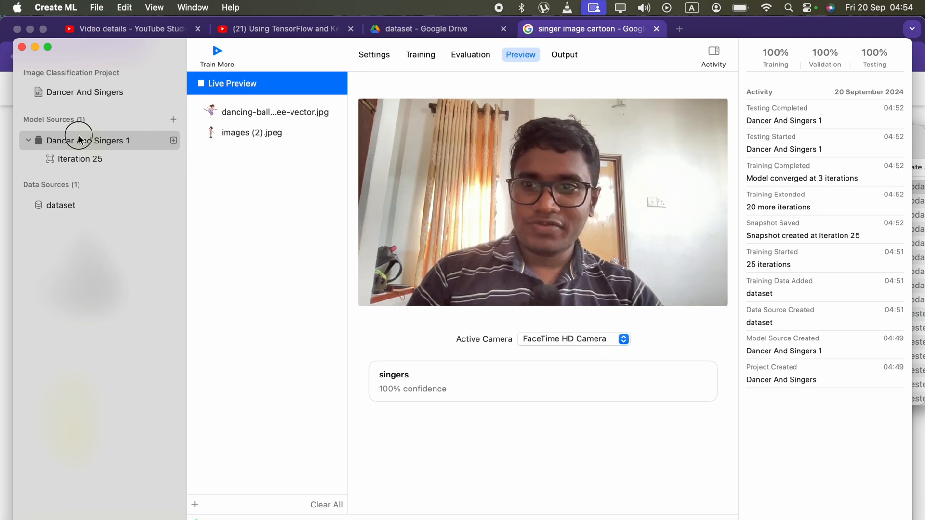
left_click(68, 161)
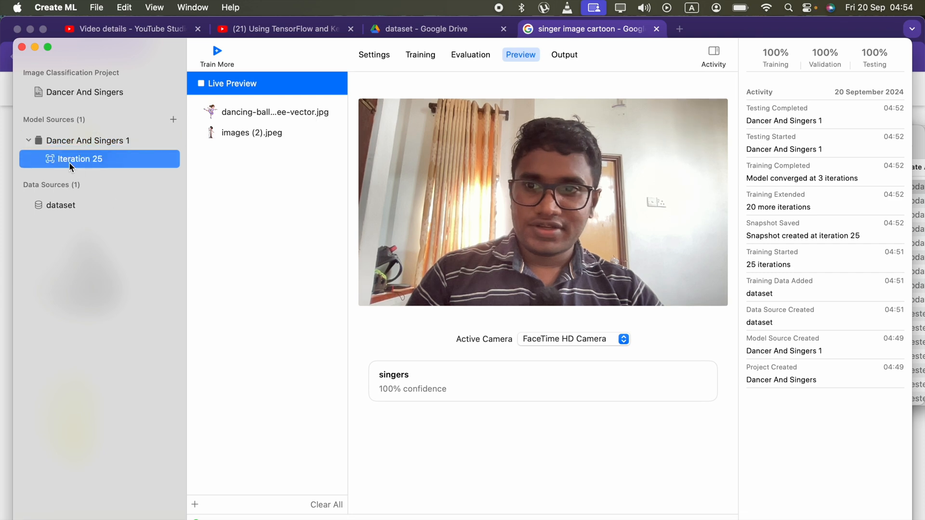
left_click(75, 141)
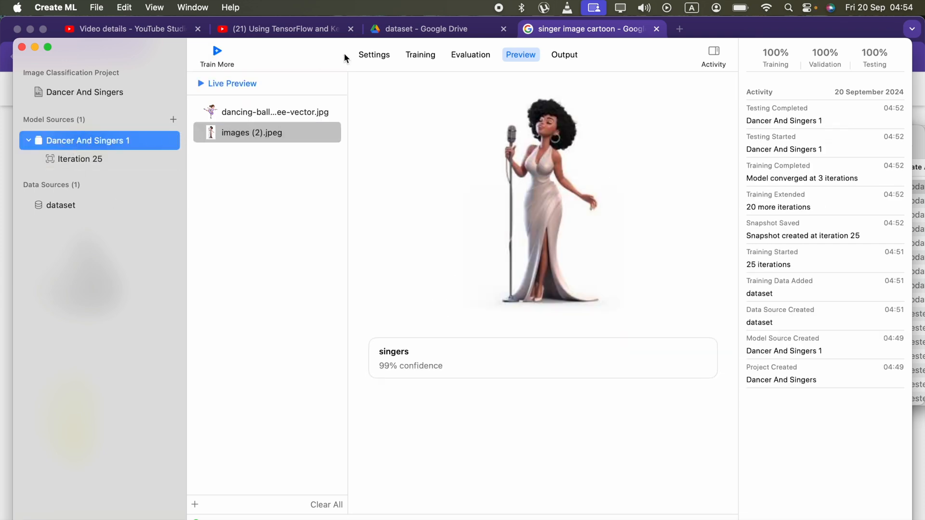
left_click(561, 54)
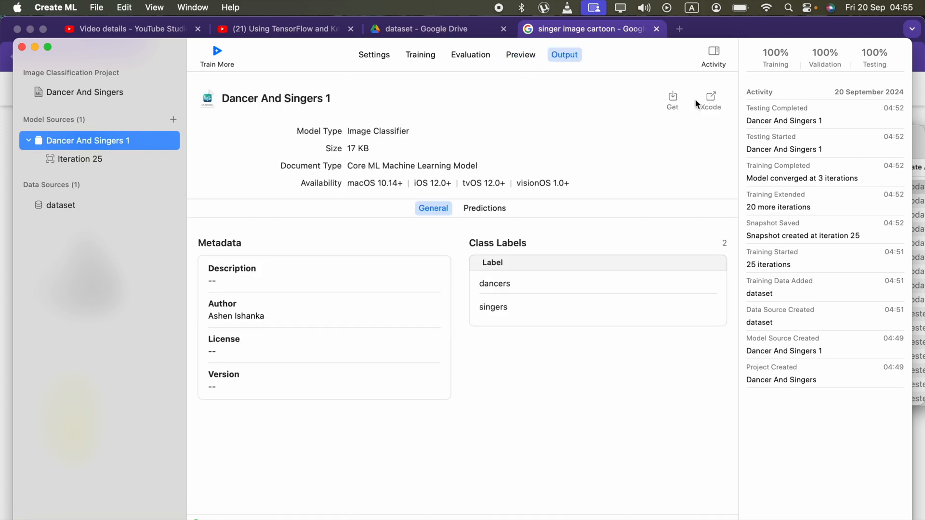
left_click(669, 101)
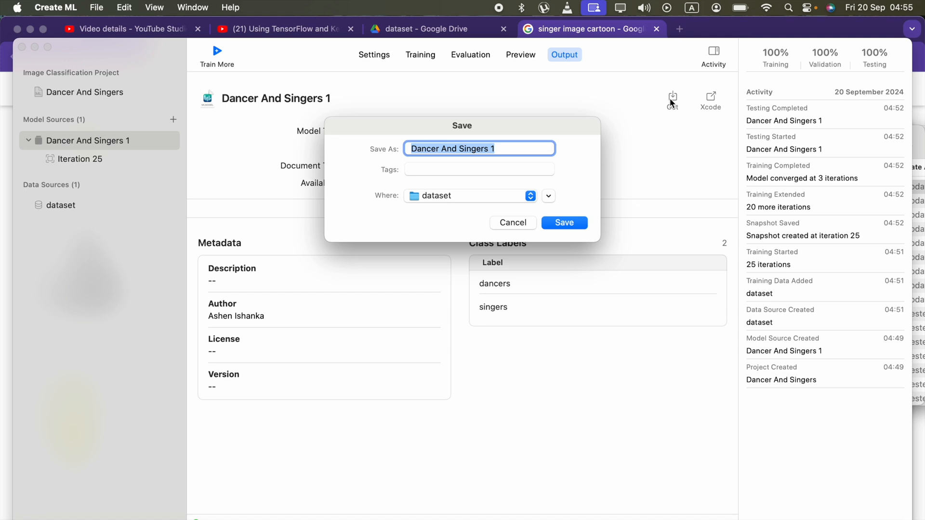
left_click(526, 199)
left_click(459, 208)
left_click(570, 226)
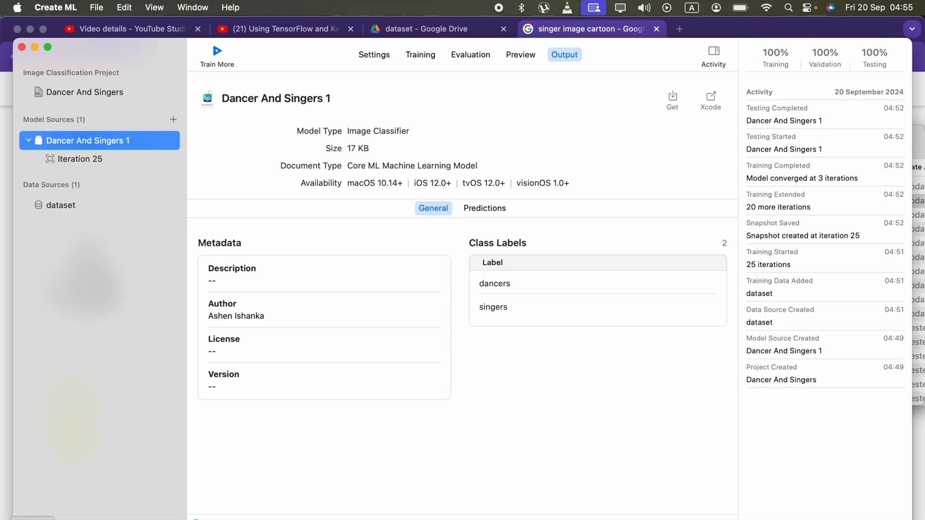
Step: Switch to Finder, locate Dancer And Singers 1.mlmodel in Downloads, and return to Create ML
left_click(33, 519)
left_click(603, 187)
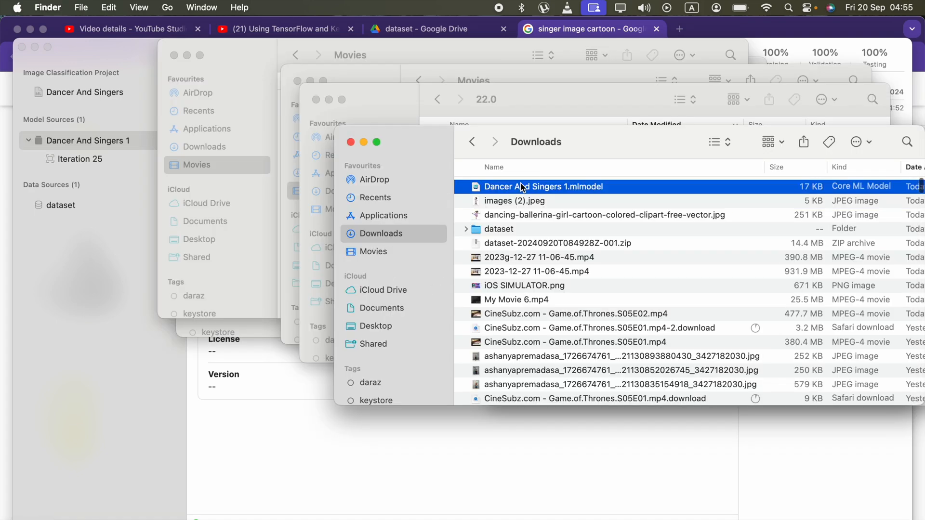
left_click(269, 485)
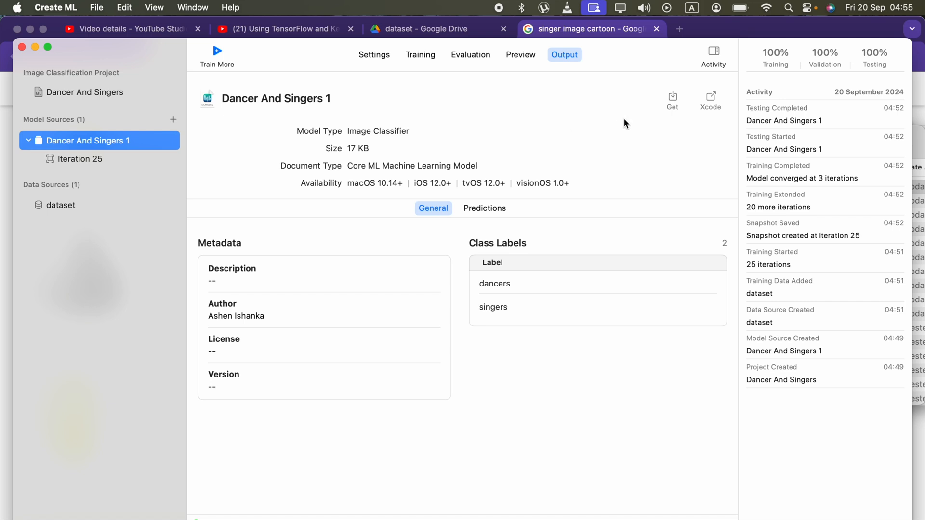
Step: Examine the exported model's prediction inputs and outputs, along with its general metadata and class labels
left_click(469, 209)
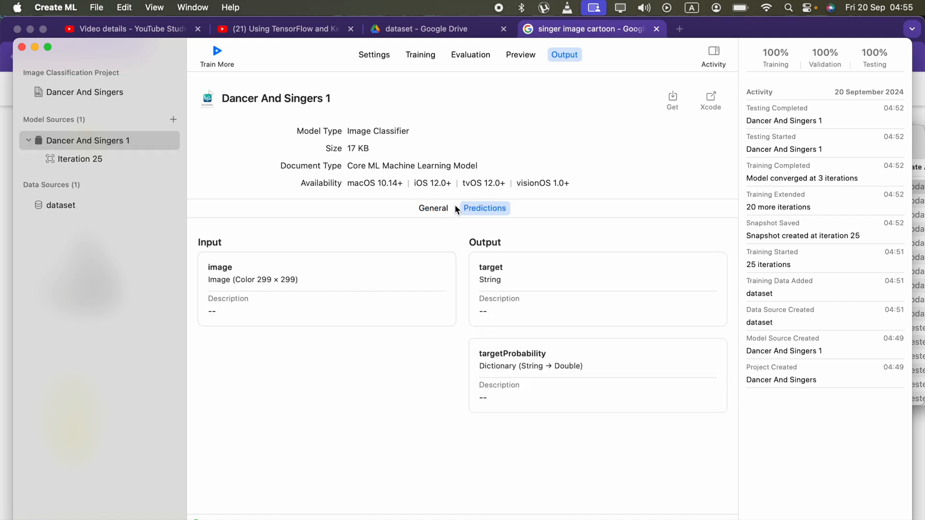
left_click(439, 207)
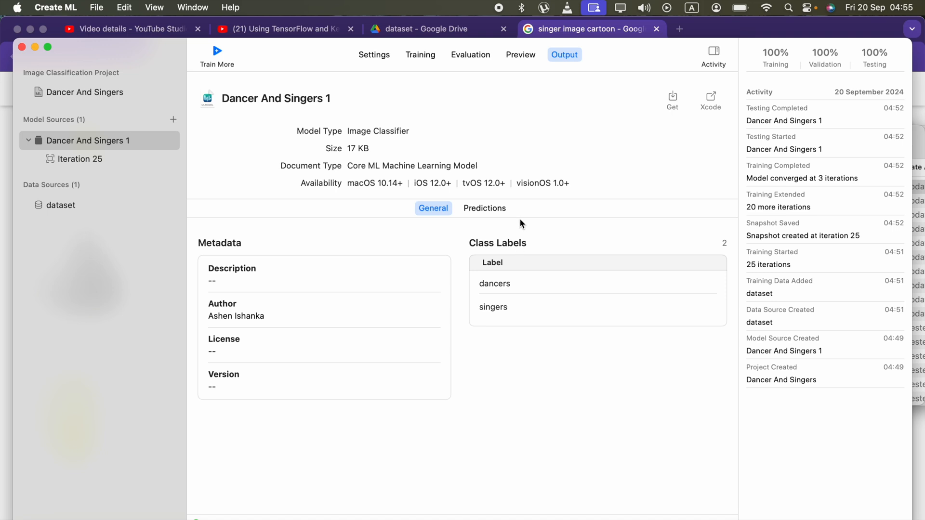
left_click(489, 210)
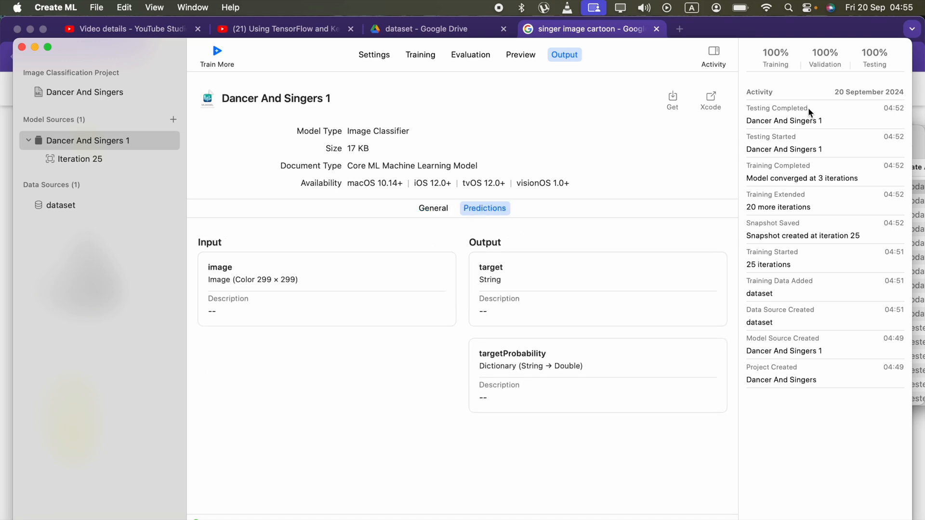